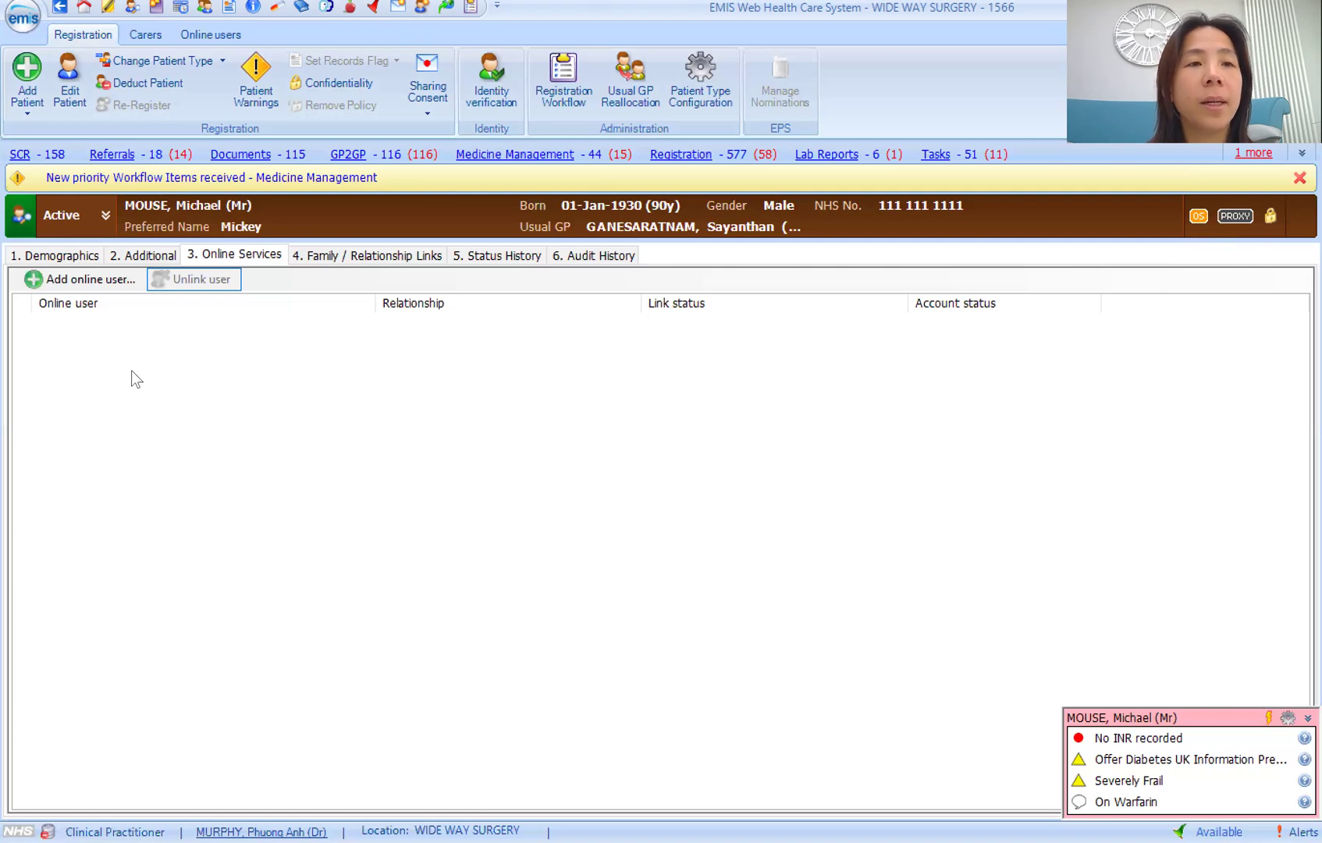
Check the patient's Demographics, then return to 3. Online Services and show the Add online user options.
{"action": "left_click", "coordinate": [38, 258]}
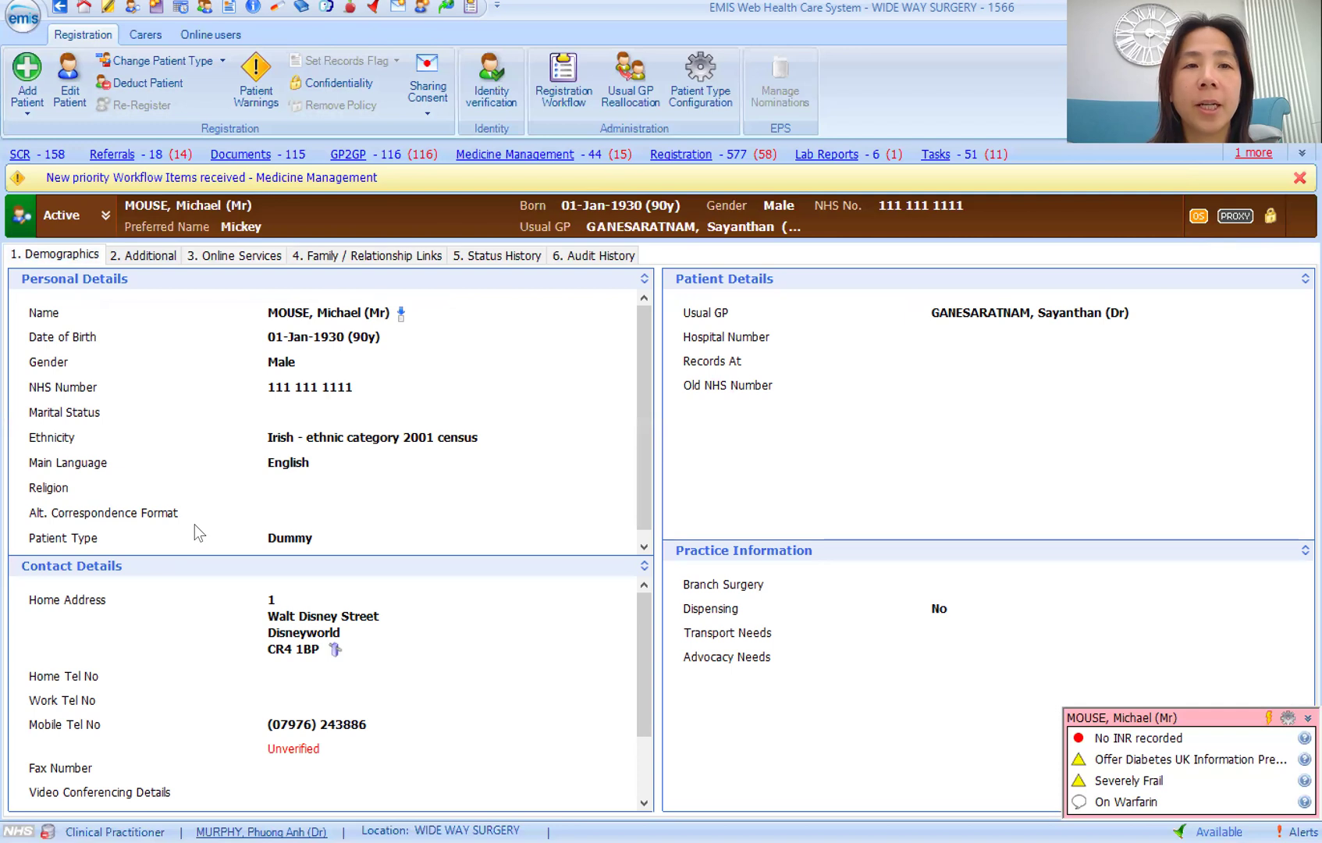
{"action": "left_click", "coordinate": [242, 256]}
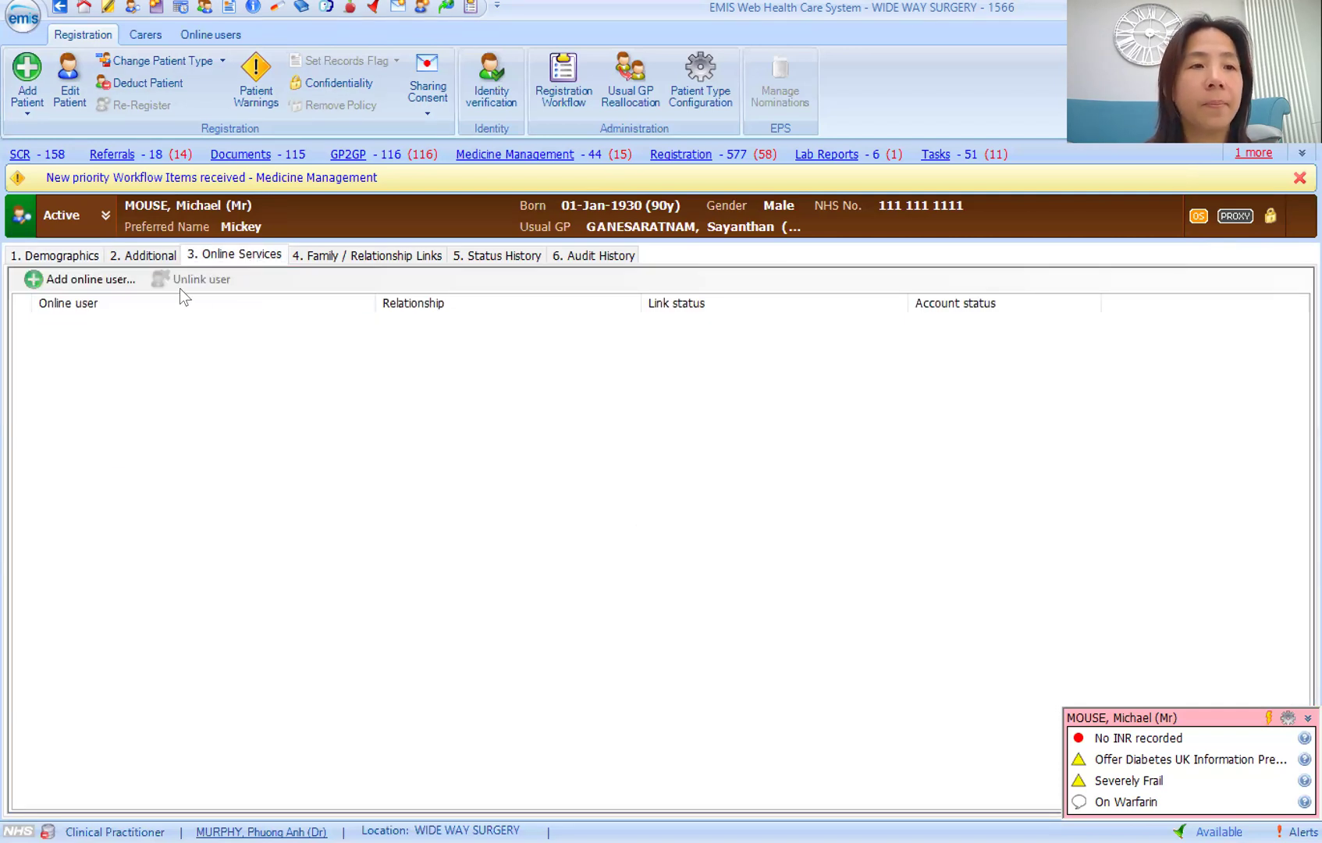
{"action": "left_click", "coordinate": [69, 281]}
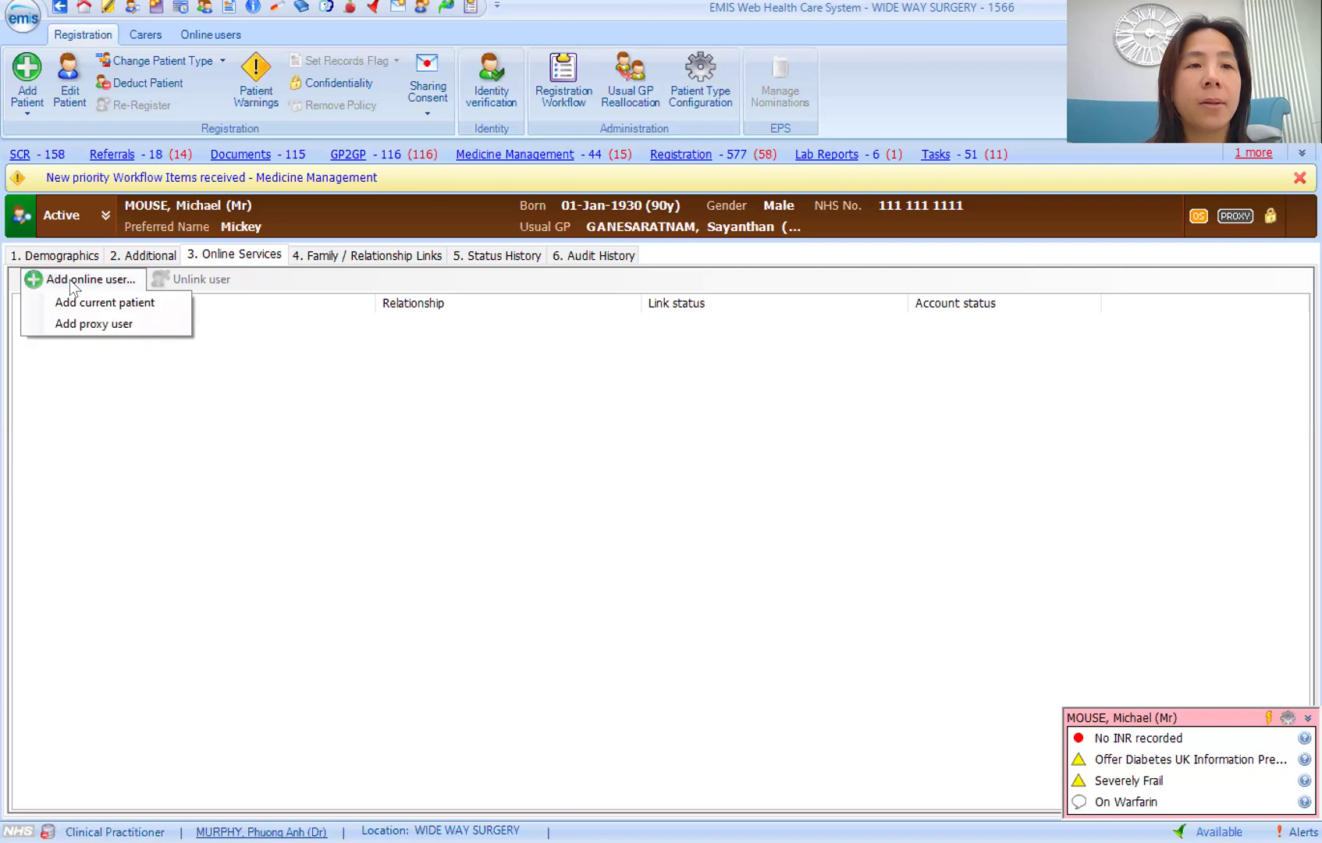
{"action": "left_click", "coordinate": [109, 325]}
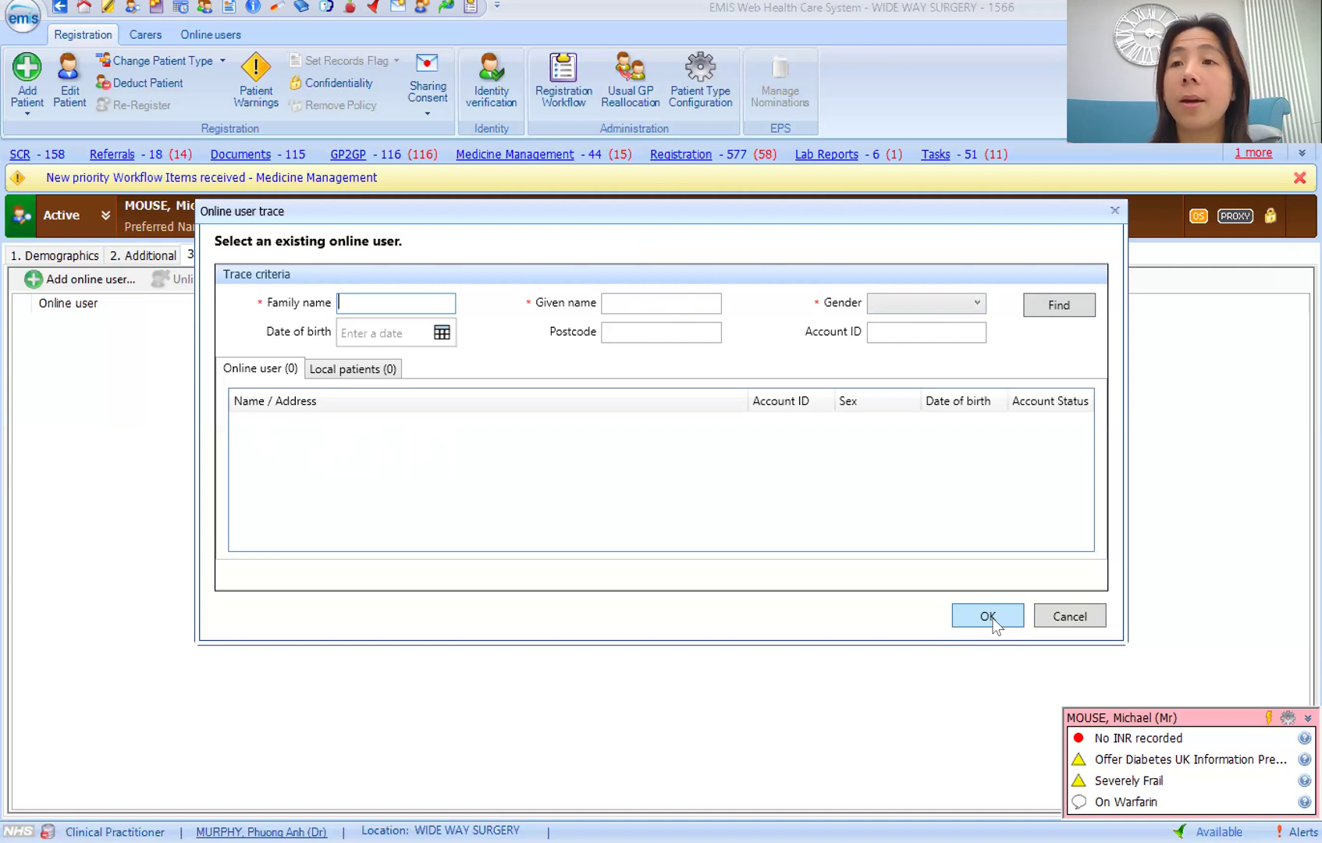
{"action": "left_click", "coordinate": [1068, 617]}
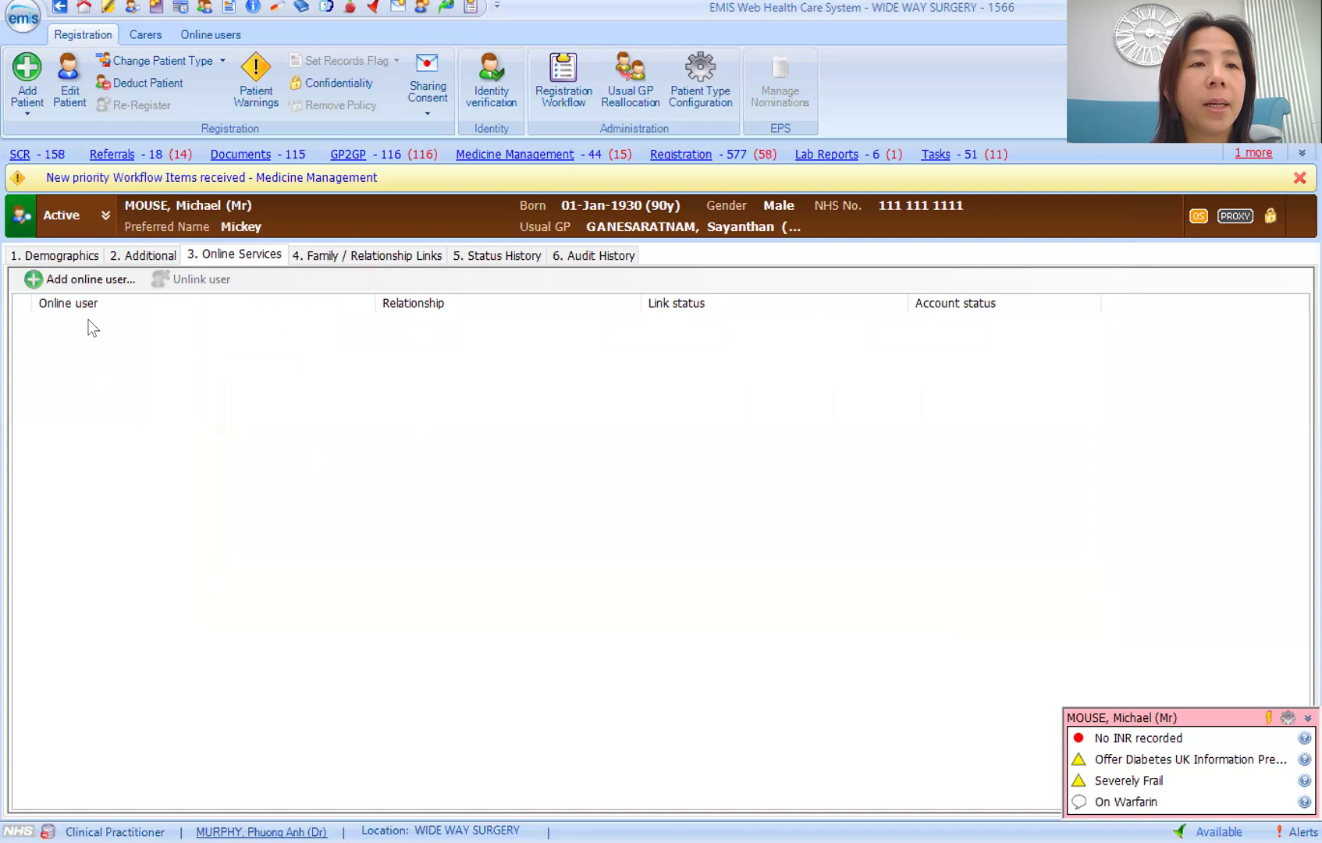
Add the current patient as an online user, verified by personal vouching, and move to Access settings.
{"action": "left_click", "coordinate": [94, 280]}
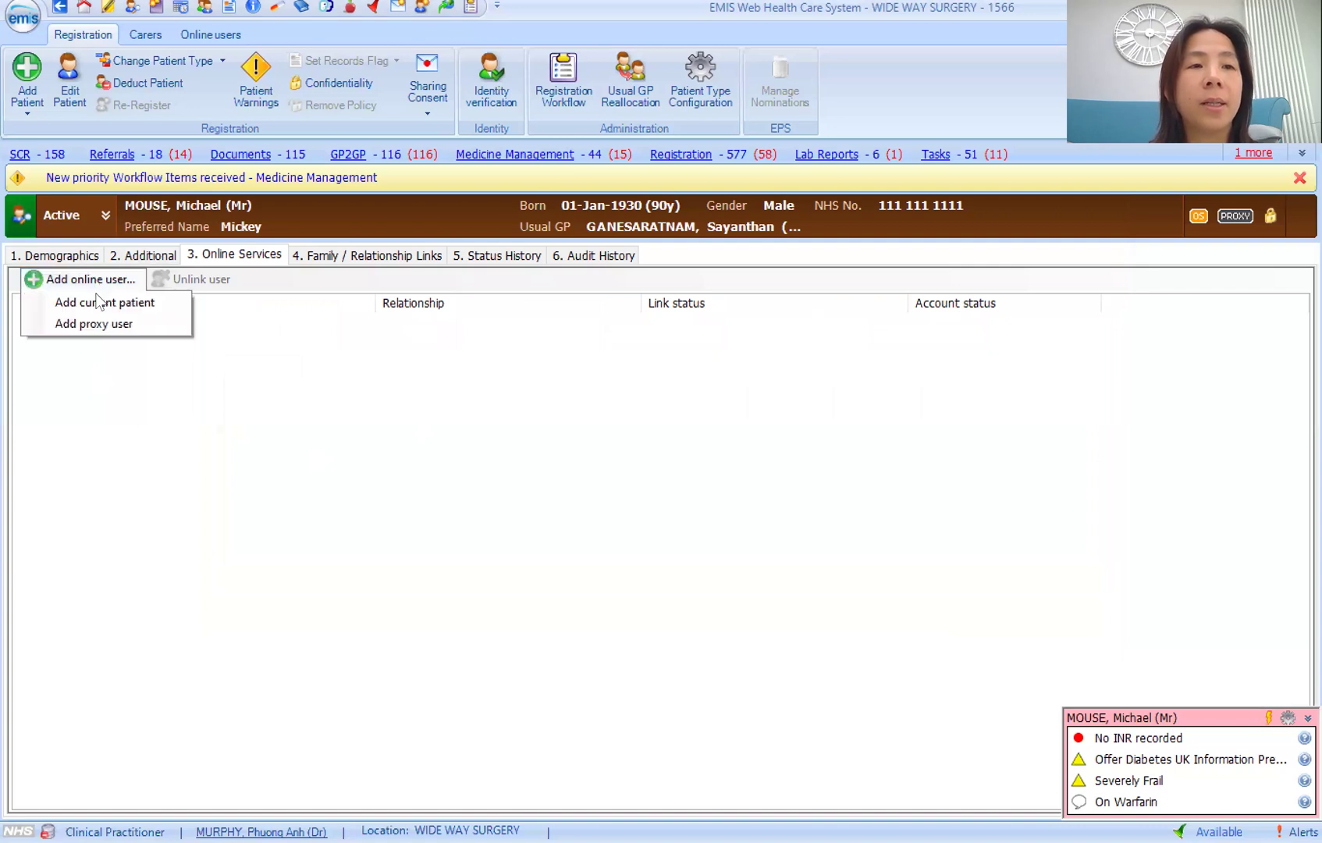
{"action": "left_click", "coordinate": [165, 307]}
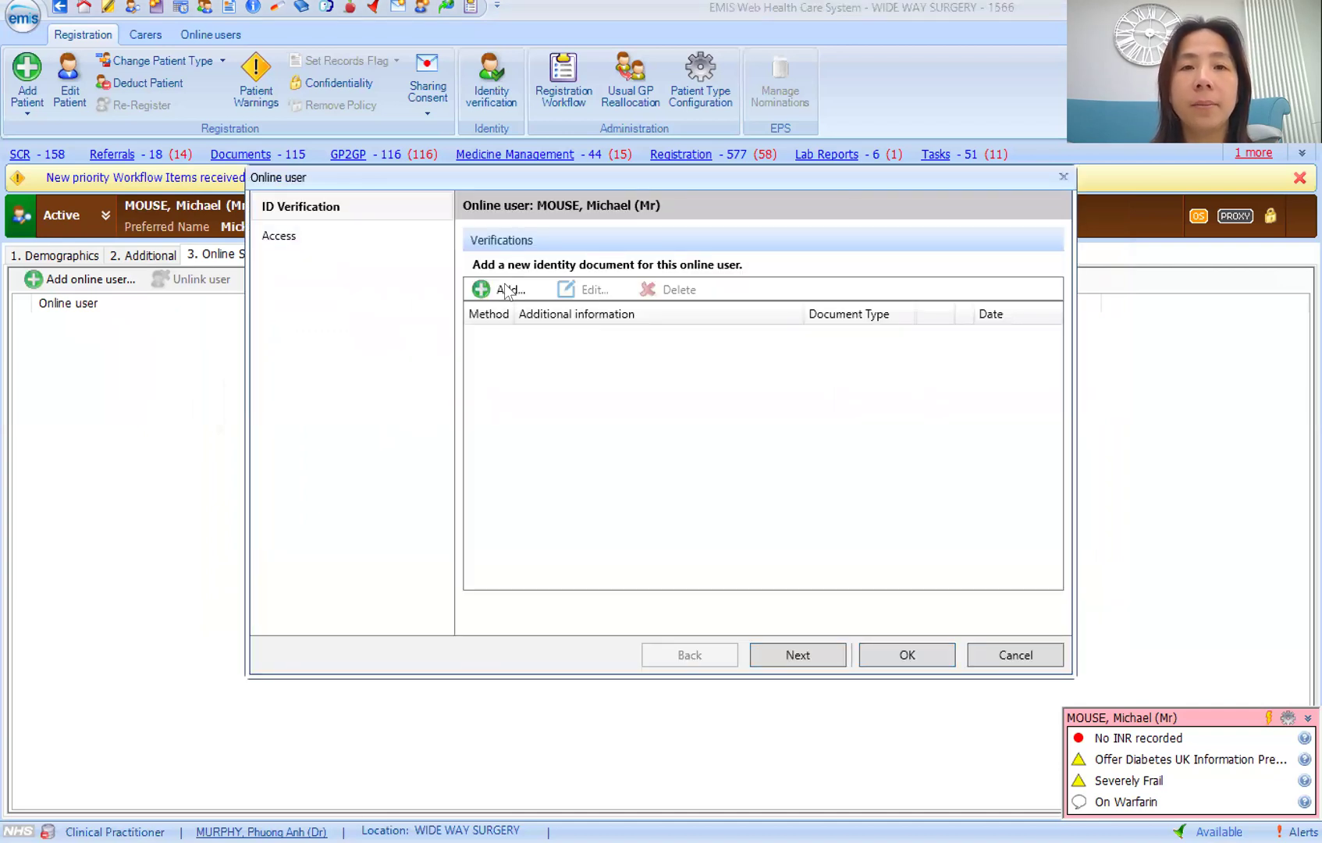
{"action": "left_click", "coordinate": [506, 291]}
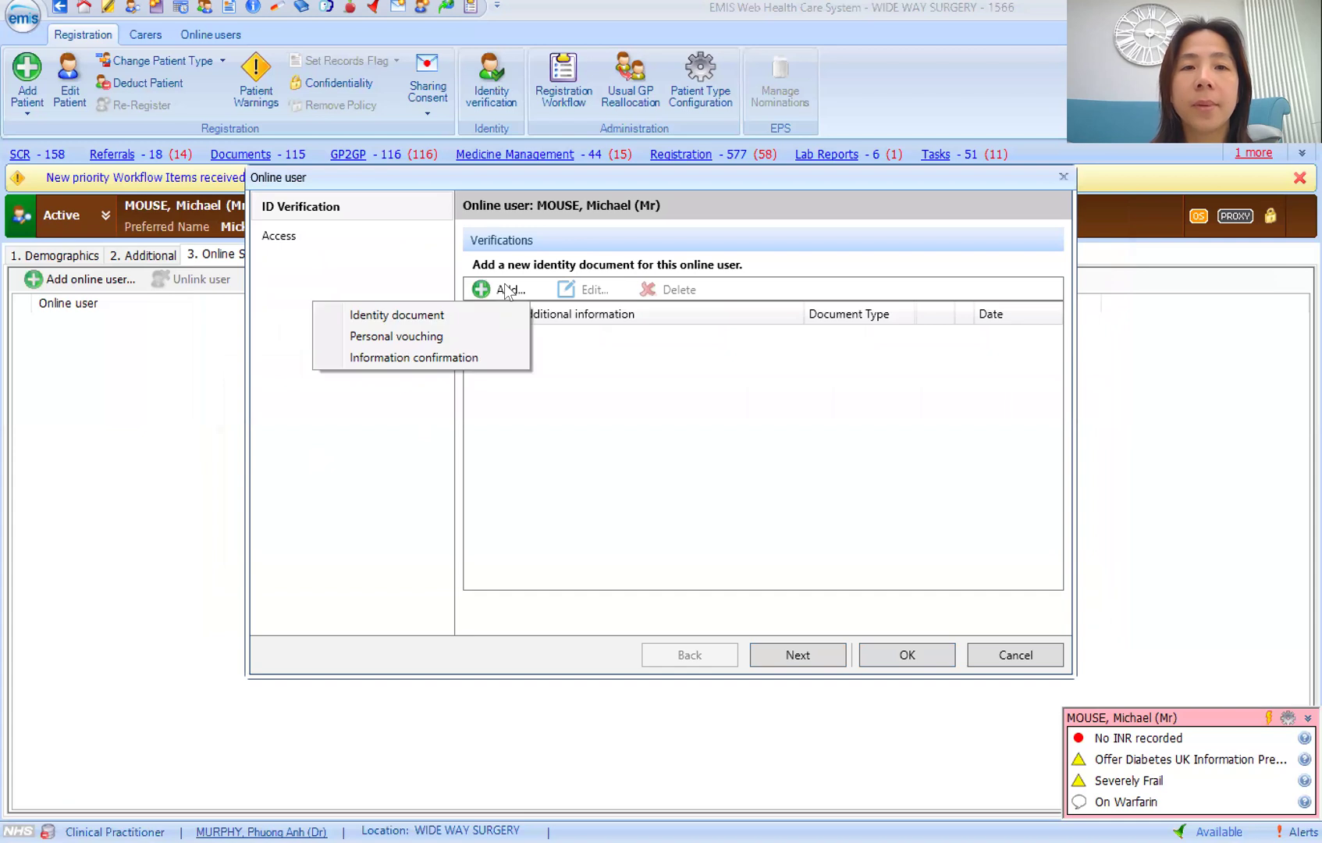
{"action": "left_click", "coordinate": [432, 337]}
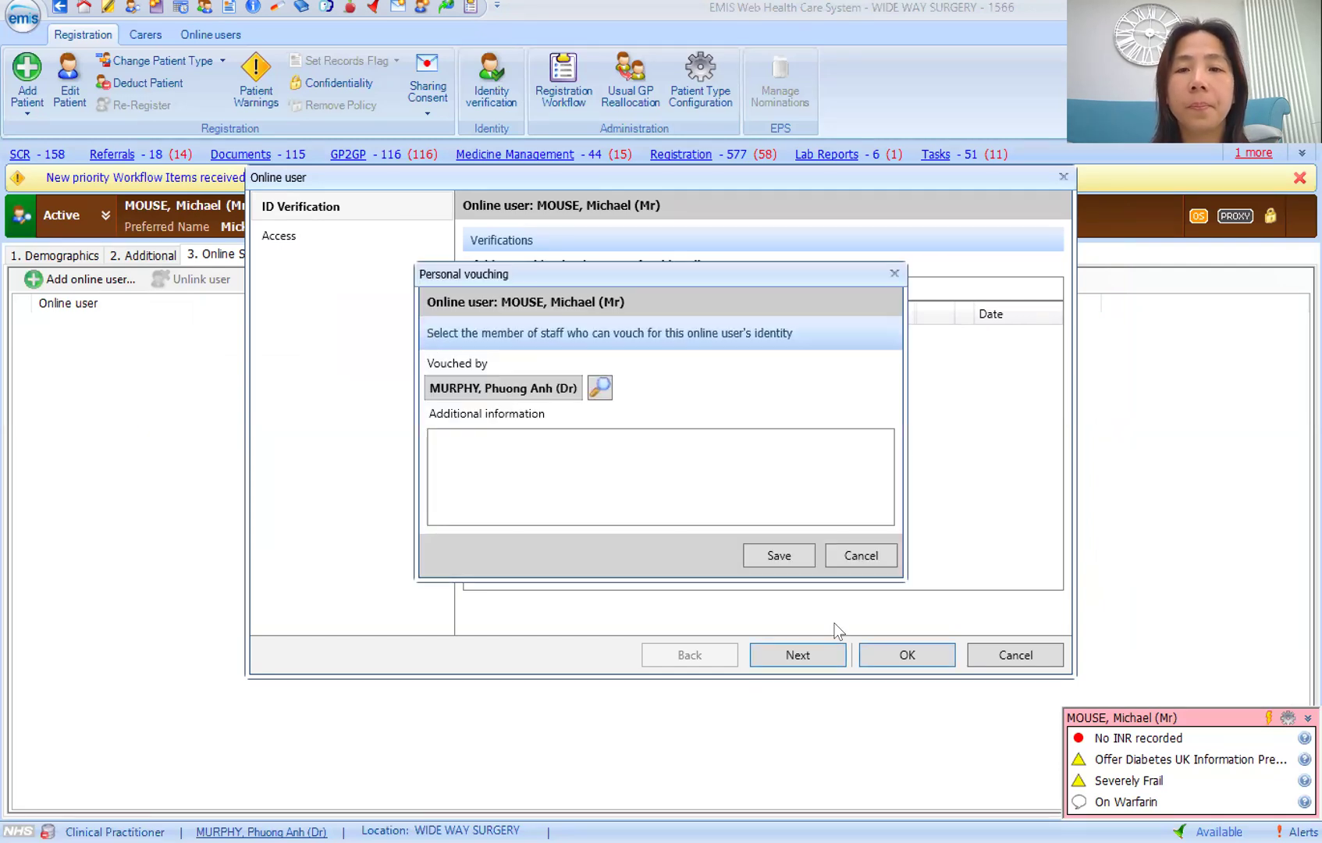
{"action": "left_click", "coordinate": [767, 556]}
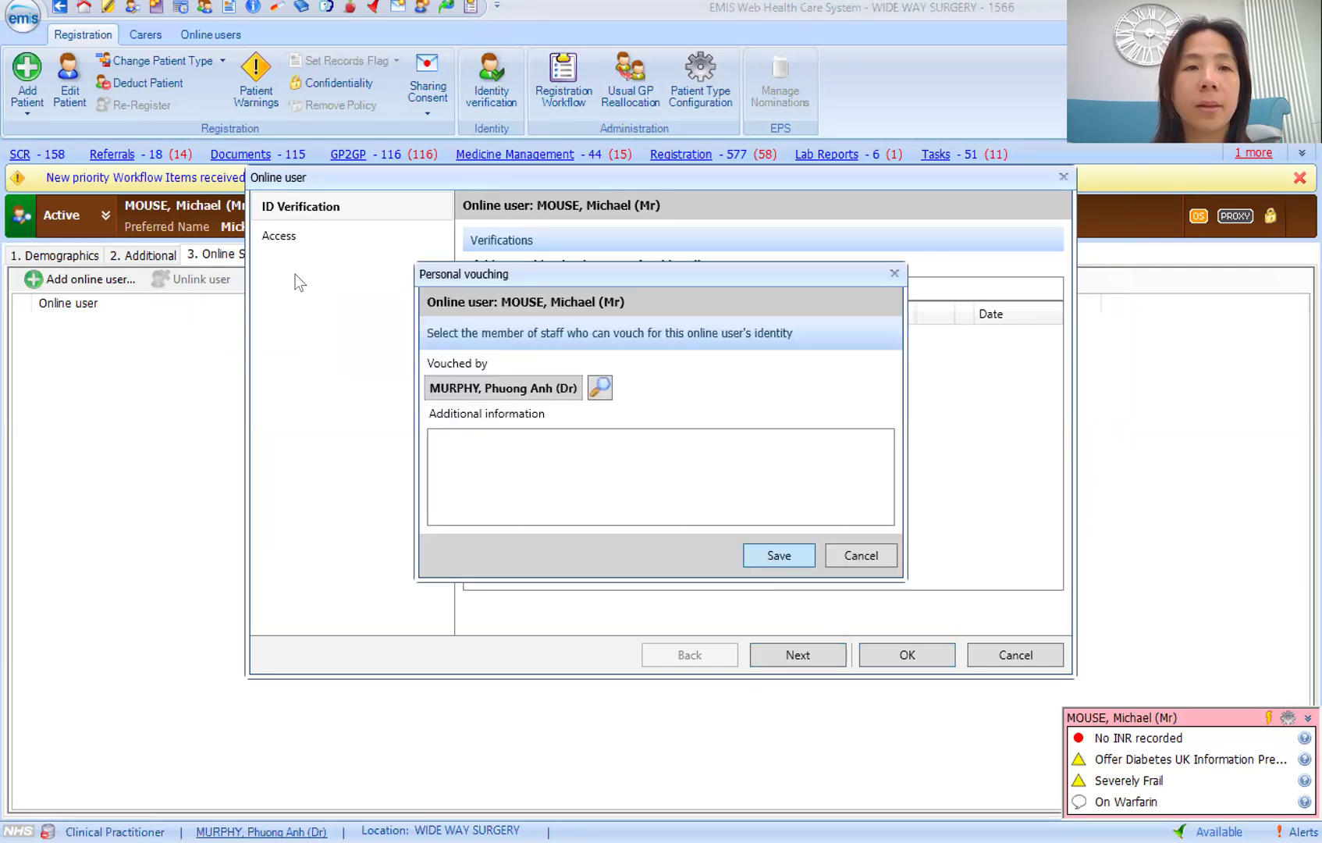
{"action": "left_click", "coordinate": [281, 238]}
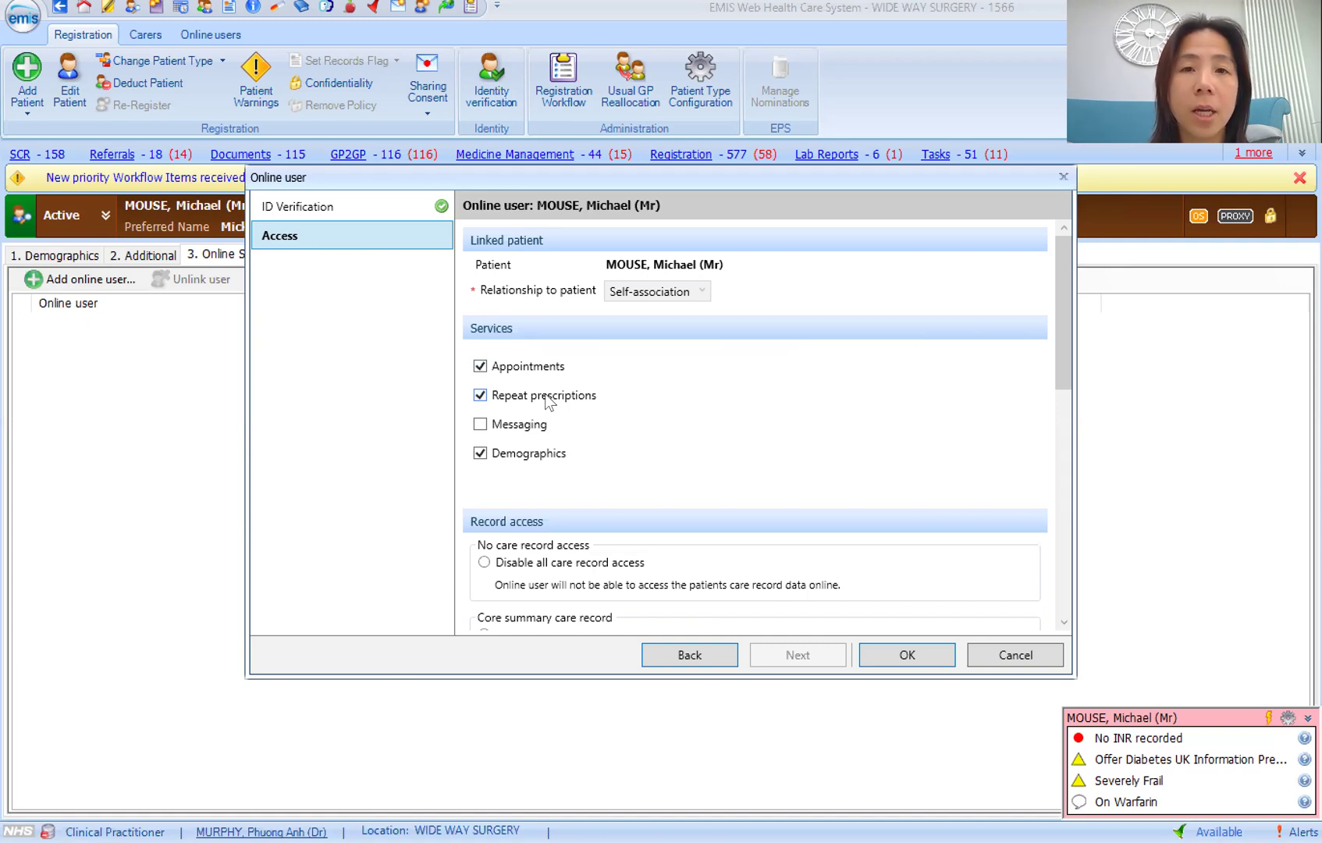
Enable the Messaging service and scroll down to the Record access section.
{"action": "left_click", "coordinate": [519, 428]}
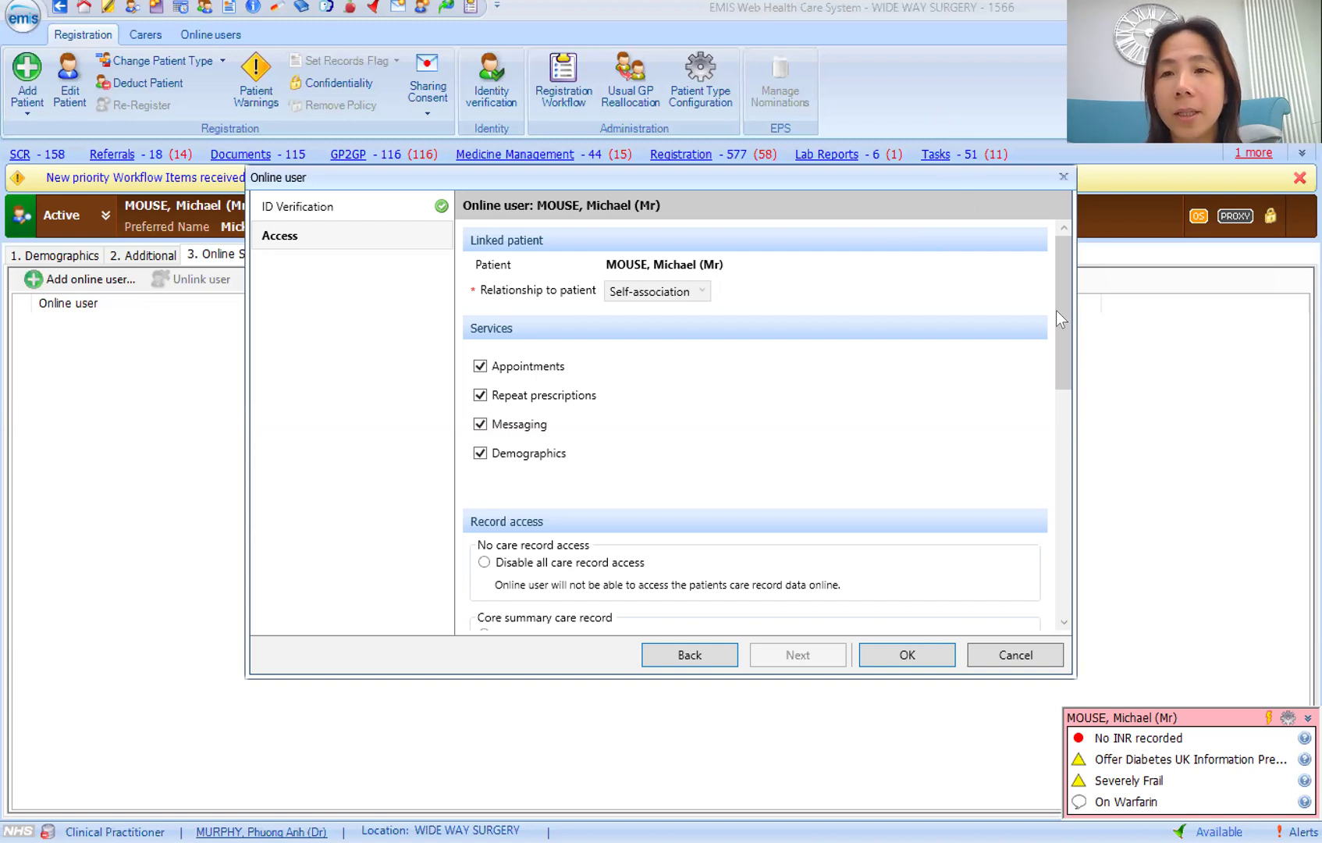
{"action": "left_click_drag", "start_coordinate": [1064, 312], "coordinate": [1068, 426]}
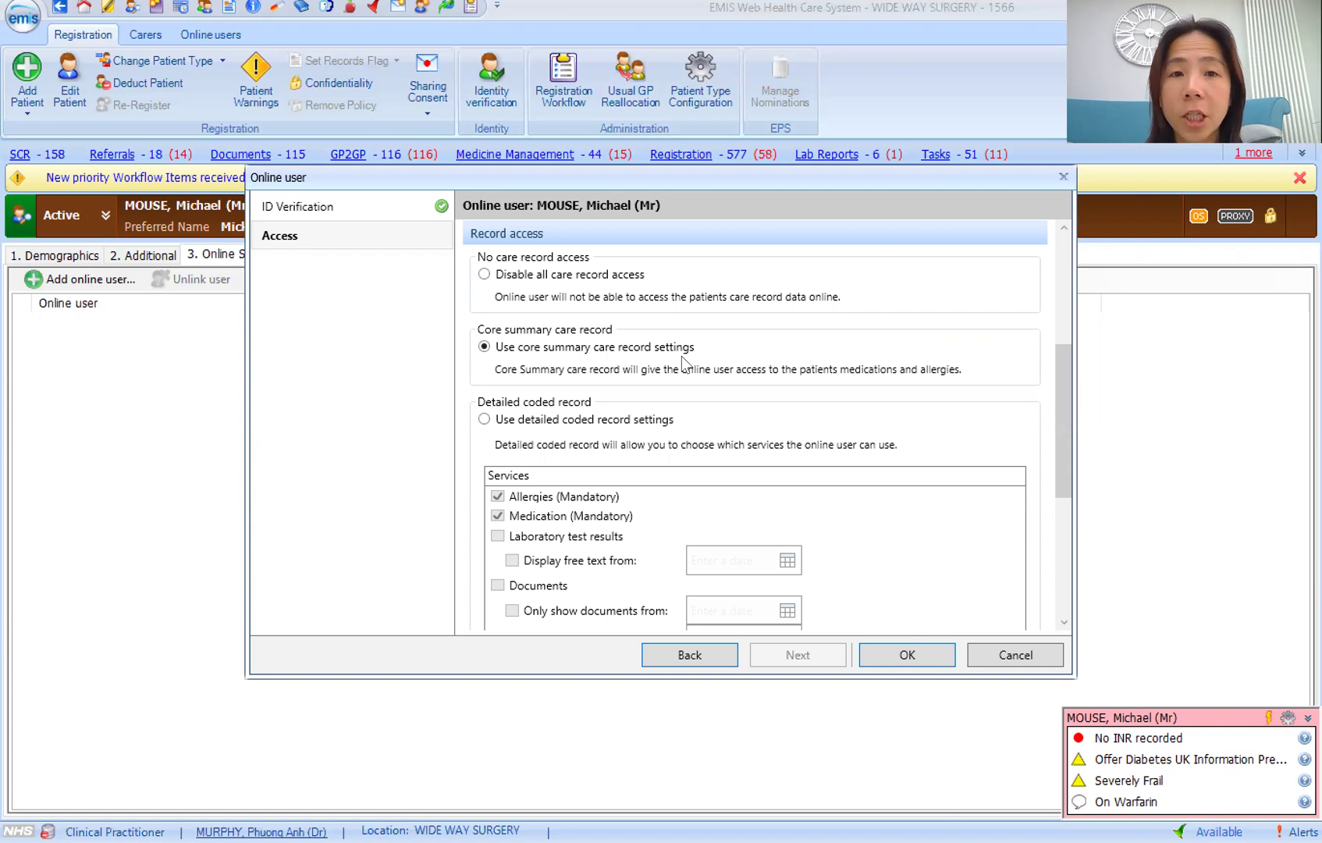
Use detailed coded record access with Laboratory test results, showing free text from 08-Apr-2020.
{"action": "left_click", "coordinate": [549, 421]}
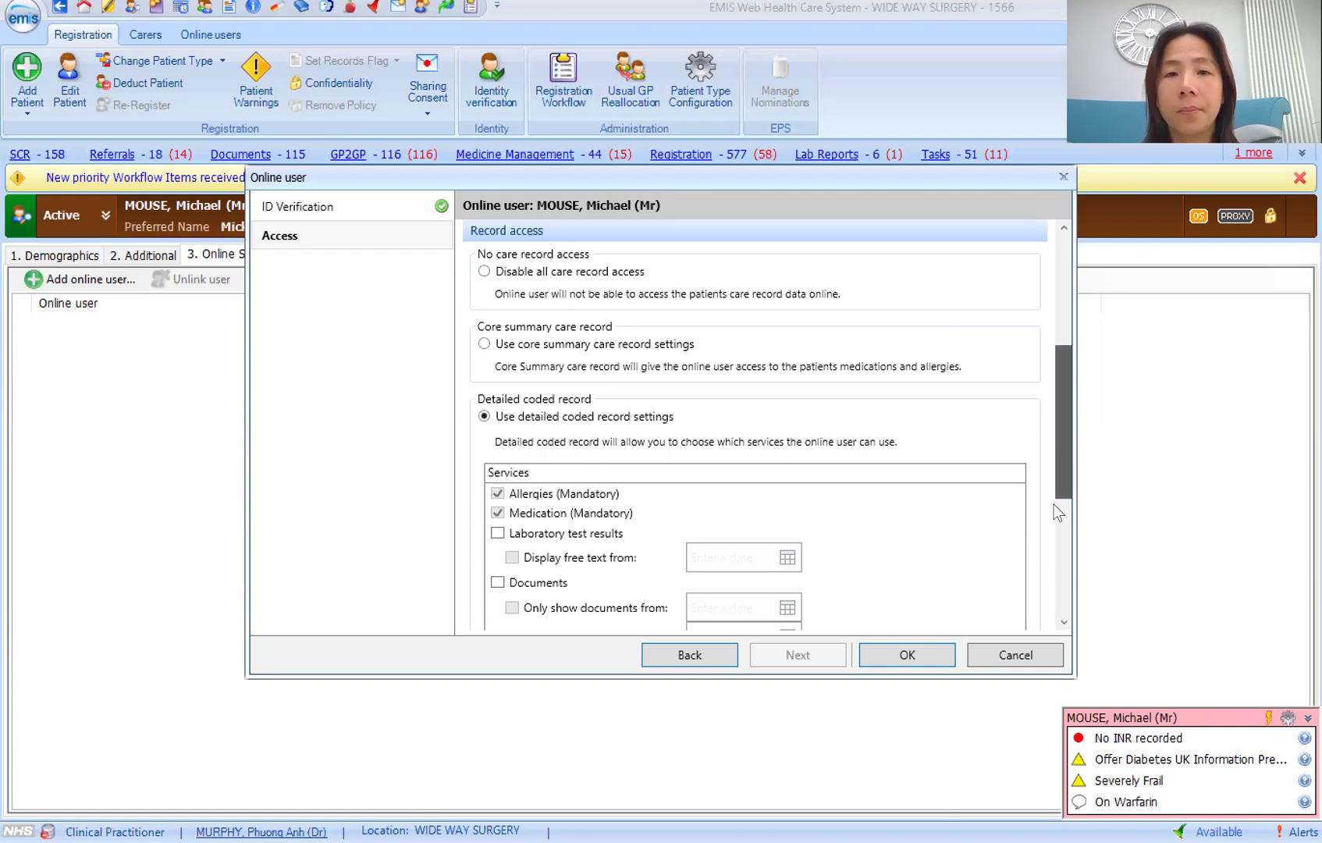
{"action": "scroll", "coordinate": [1053, 504], "scroll_direction": "down", "scroll_amount": 5}
{"action": "scroll", "coordinate": [1050, 494], "scroll_direction": "up", "scroll_amount": 1}
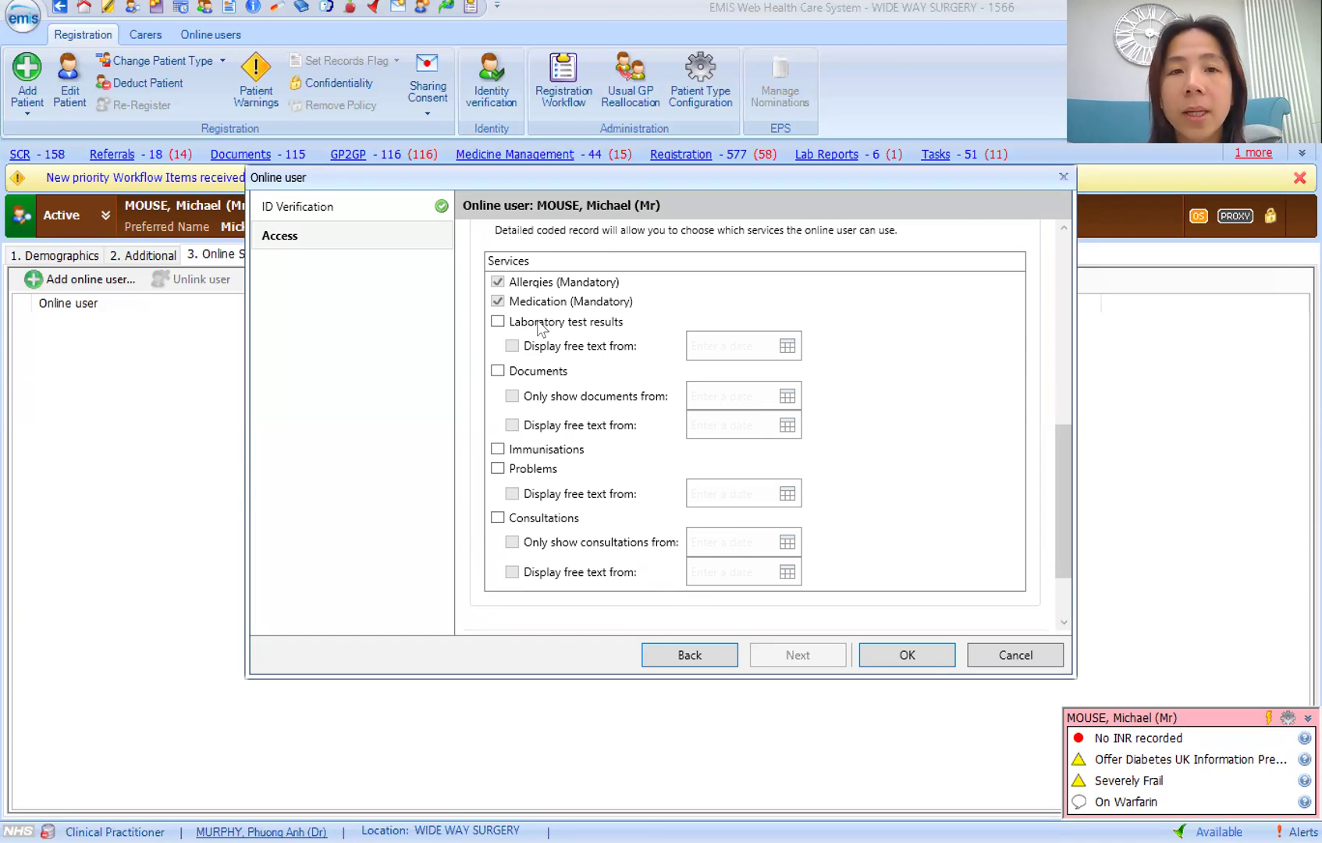
{"action": "left_click", "coordinate": [538, 324]}
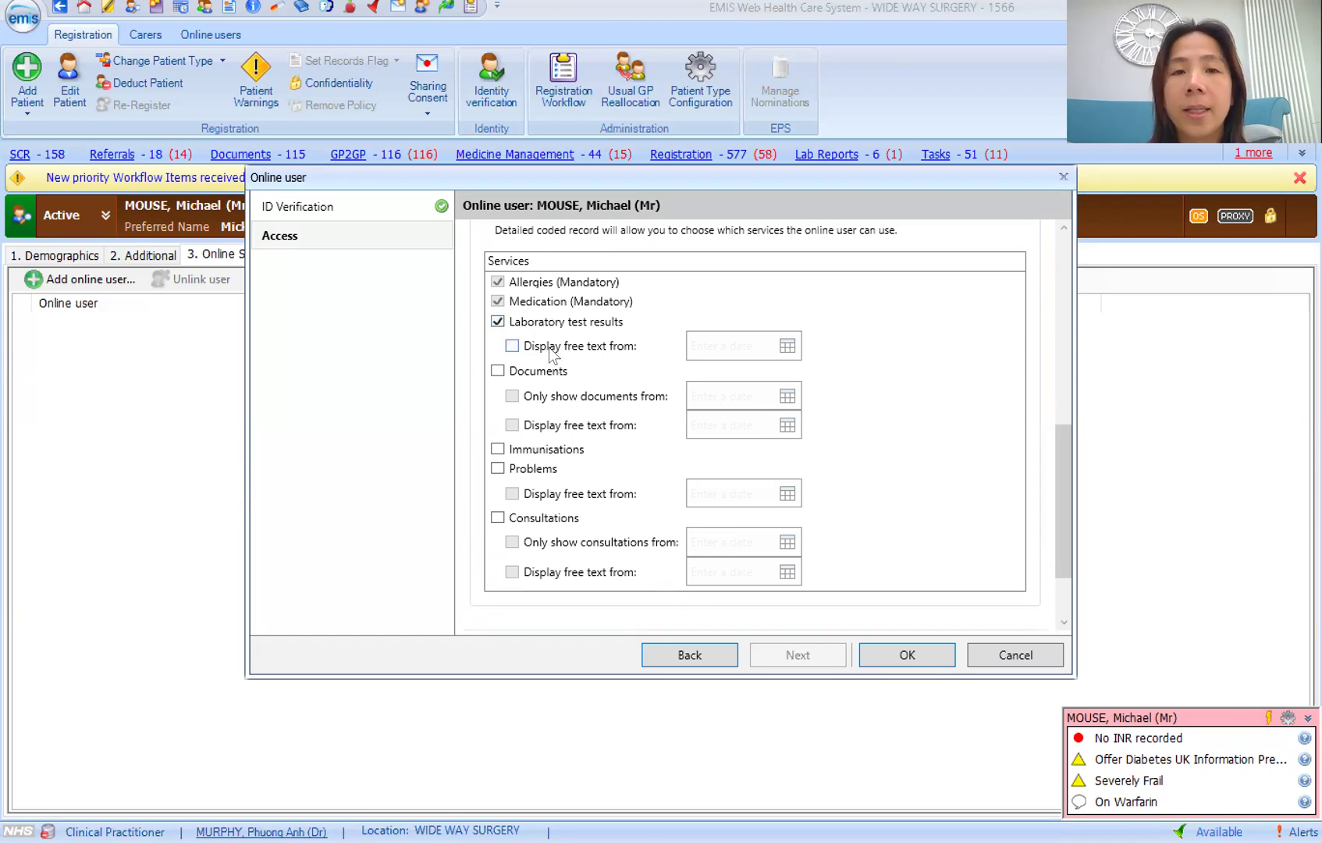
{"action": "left_click", "coordinate": [552, 350]}
{"action": "left_click", "coordinate": [789, 349]}
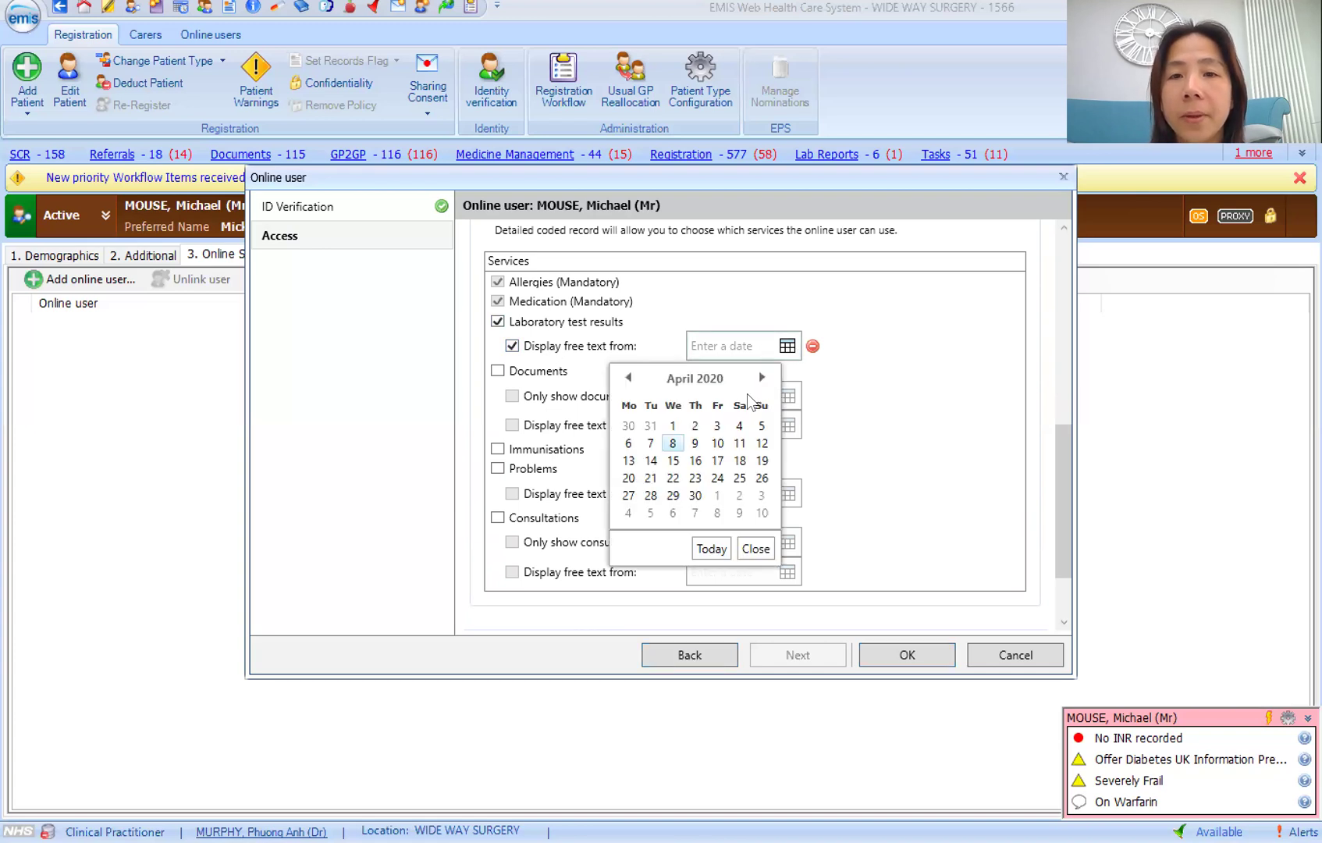
{"action": "left_click", "coordinate": [673, 437]}
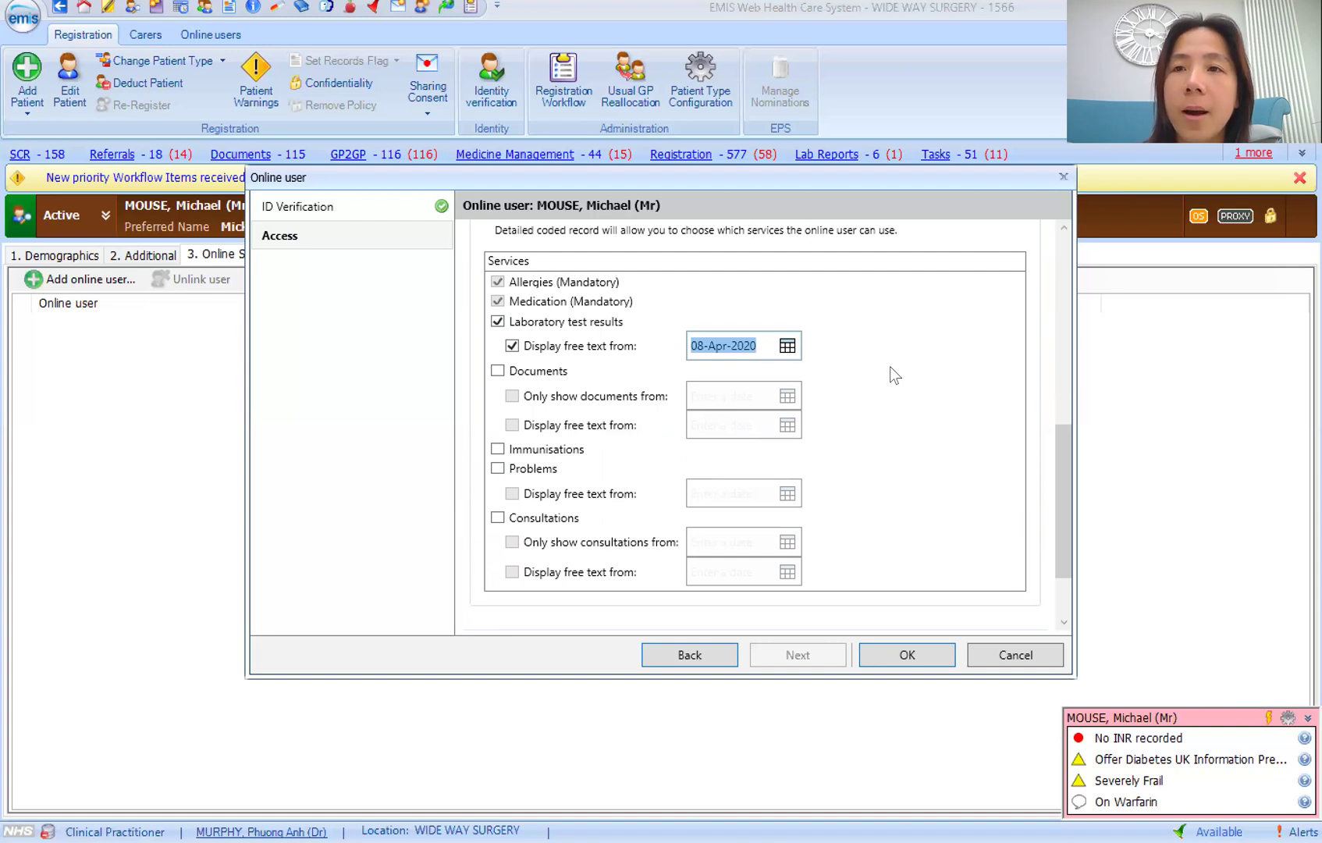
Also include Immunisations and Problems, then confirm the access settings with OK.
{"action": "left_click", "coordinate": [549, 450]}
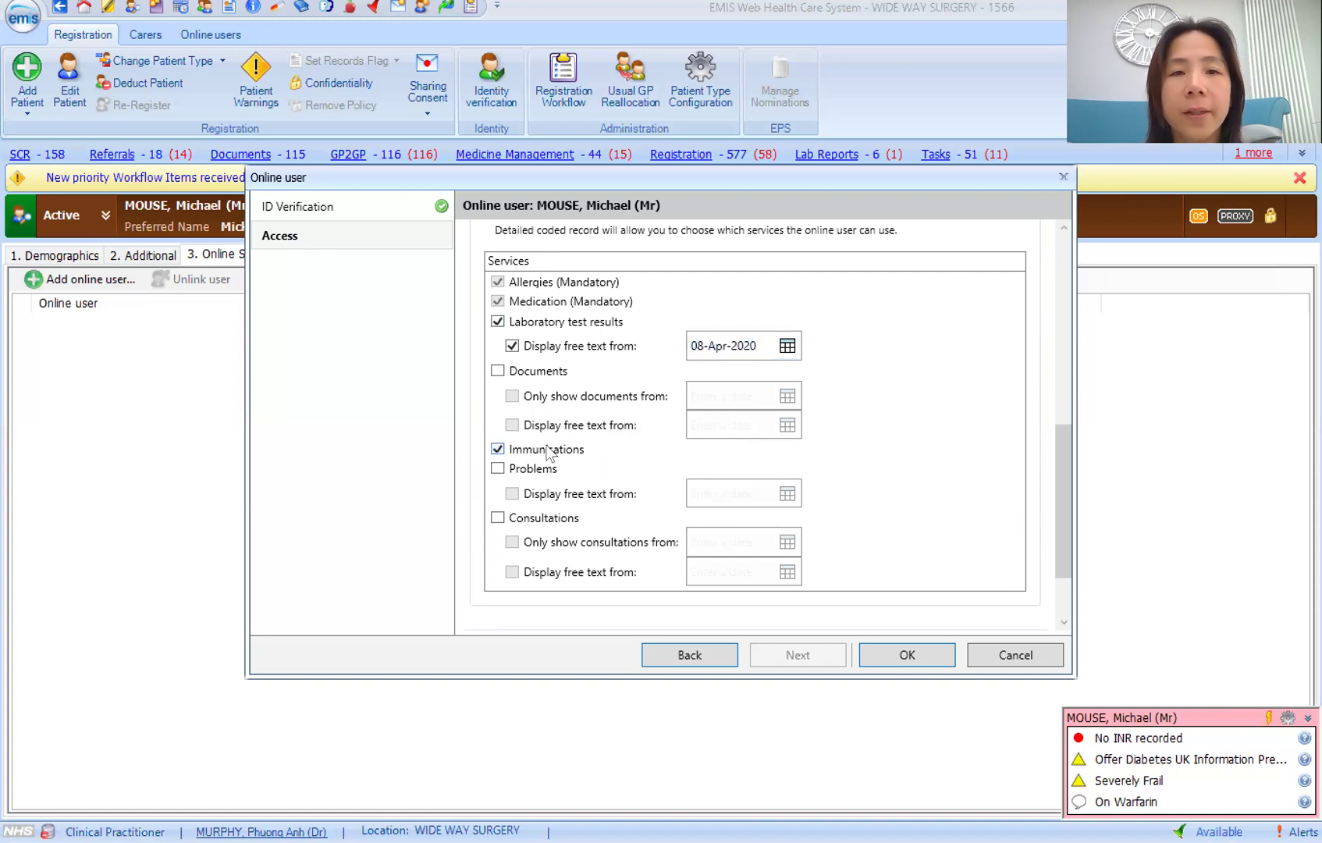
{"action": "left_click", "coordinate": [529, 472]}
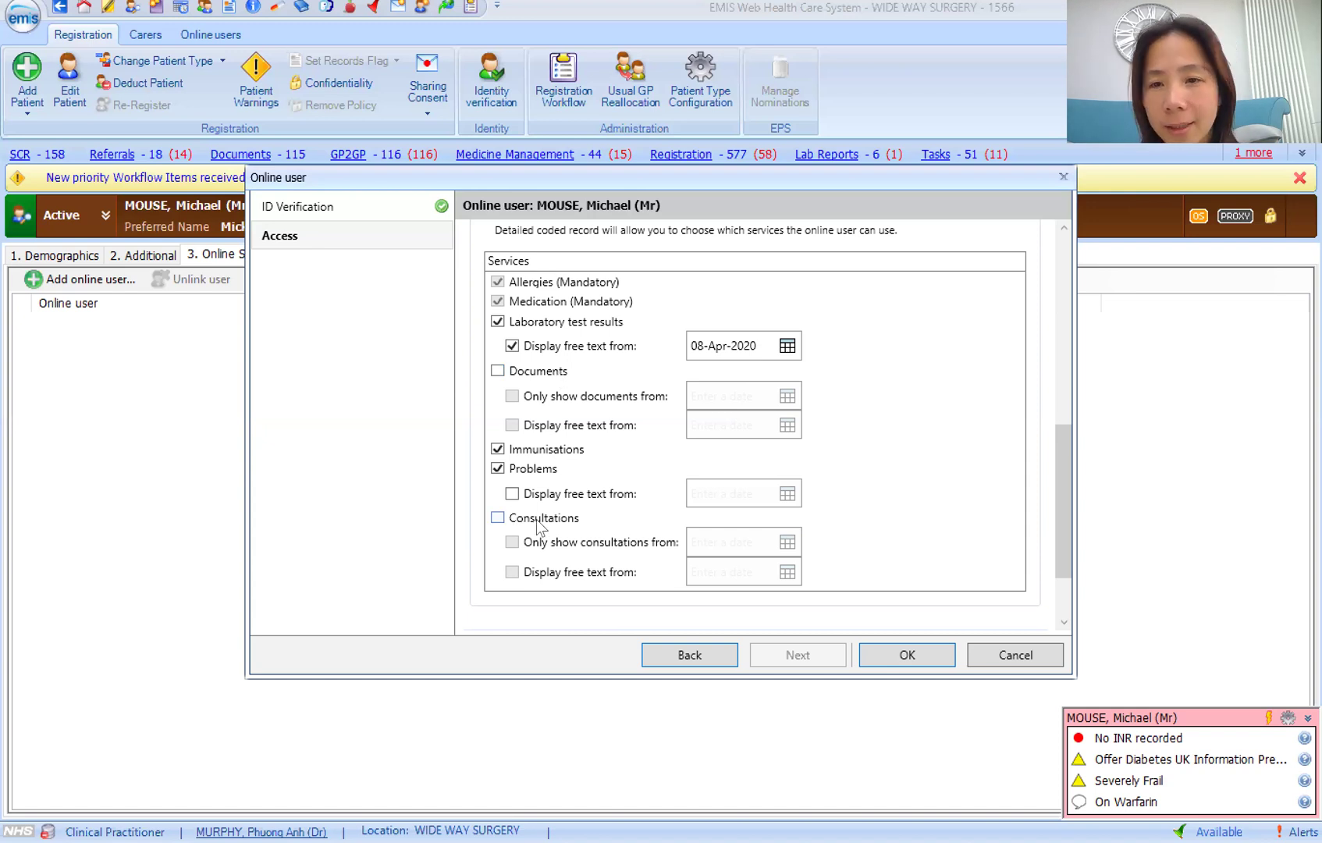
{"action": "left_click", "coordinate": [941, 656]}
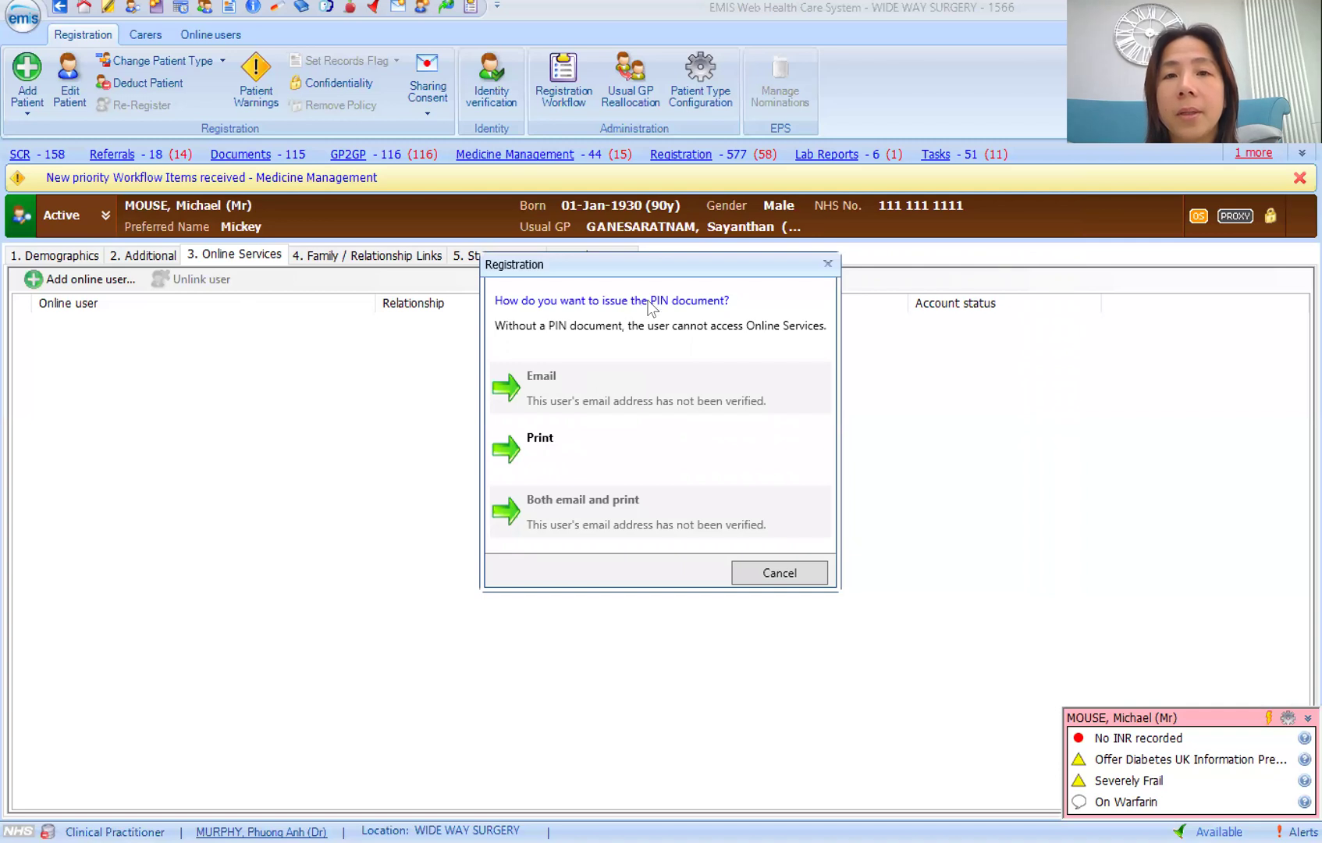
Cancel the Registration PIN document dialog without issuing a PIN.
{"action": "left_click", "coordinate": [781, 575]}
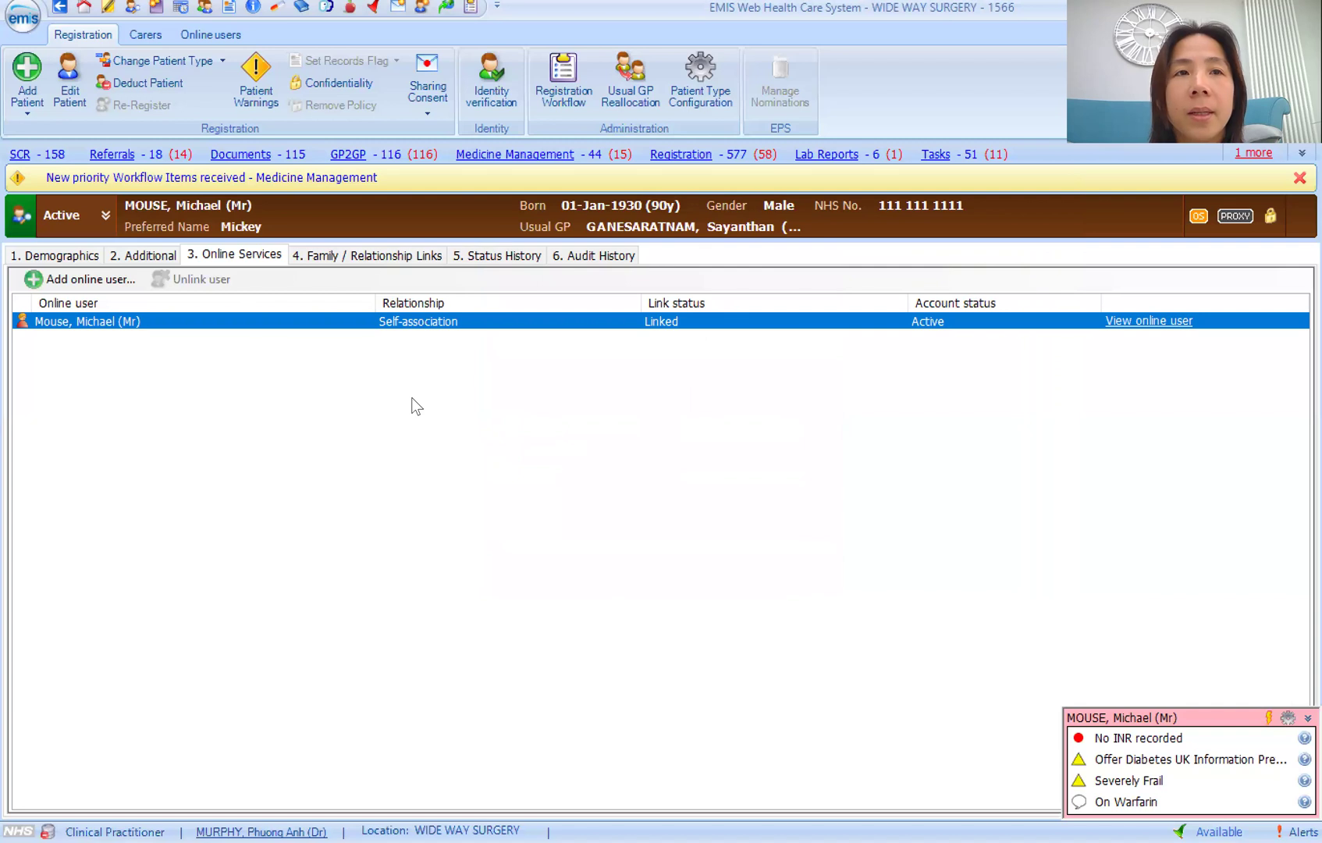
View the online user, select the linked patient, and review its access settings before closing them.
{"action": "left_click", "coordinate": [1156, 327]}
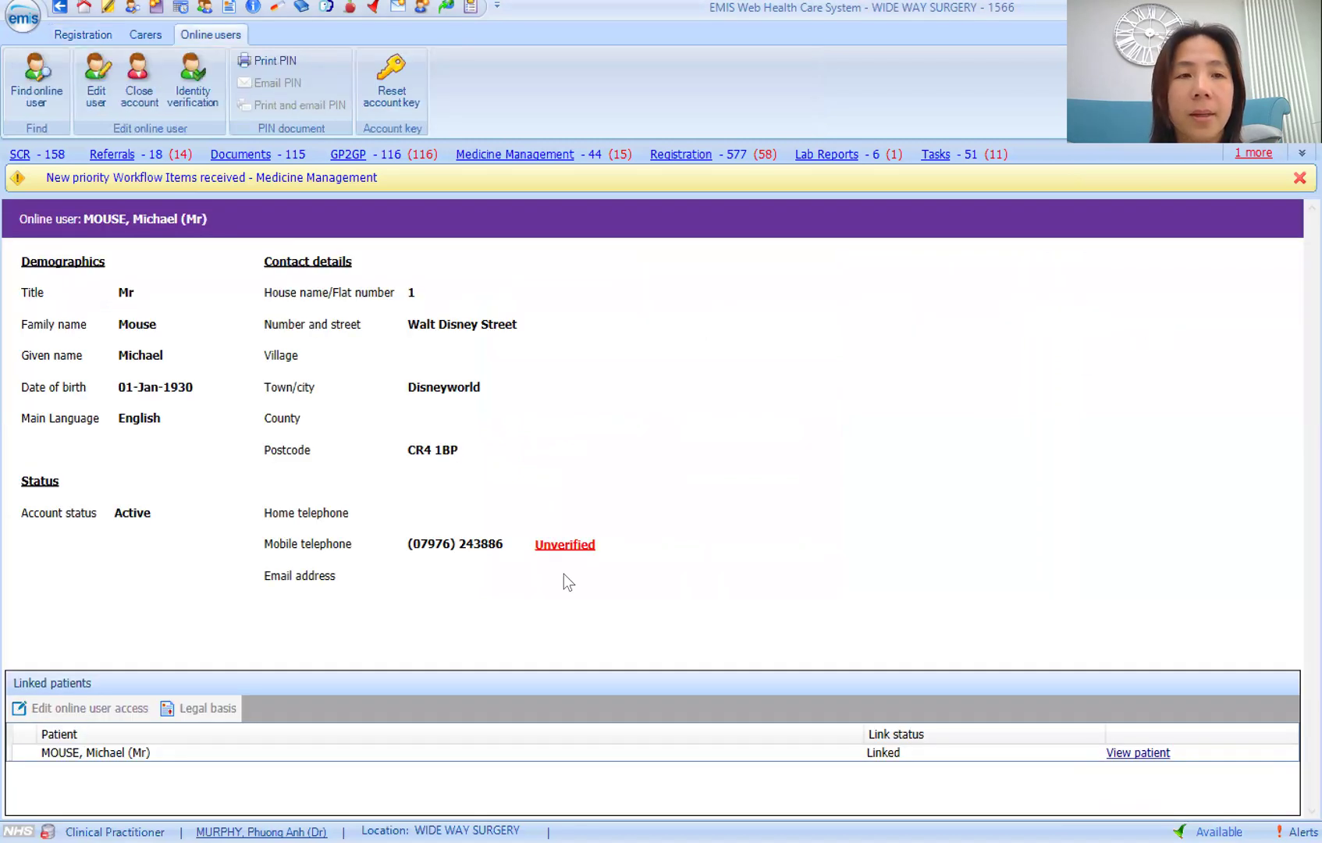
{"action": "left_click", "coordinate": [127, 753]}
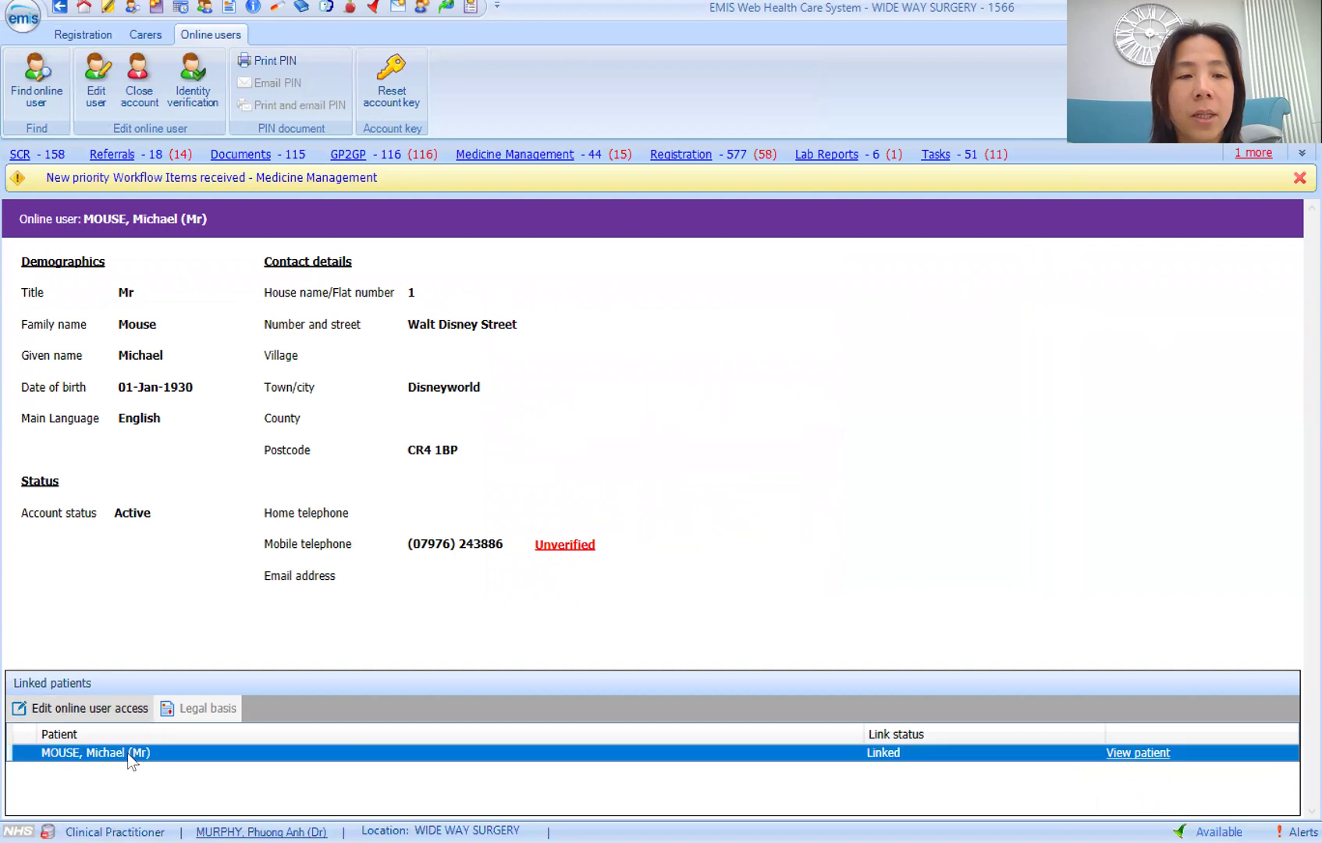
{"action": "left_click", "coordinate": [85, 706]}
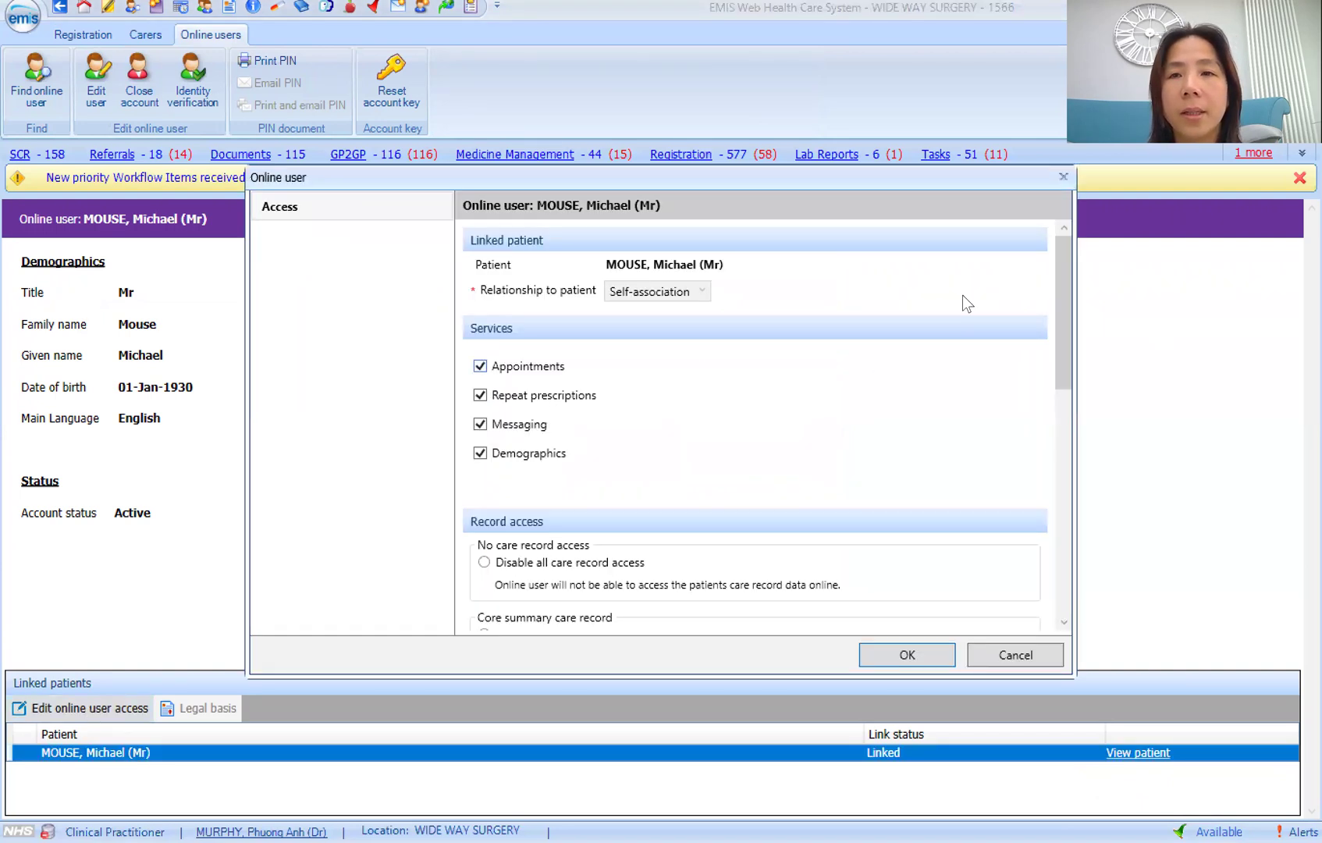
{"action": "left_click_drag", "start_coordinate": [1063, 288], "coordinate": [1063, 531]}
{"action": "left_click_drag", "start_coordinate": [1073, 416], "coordinate": [1061, 644]}
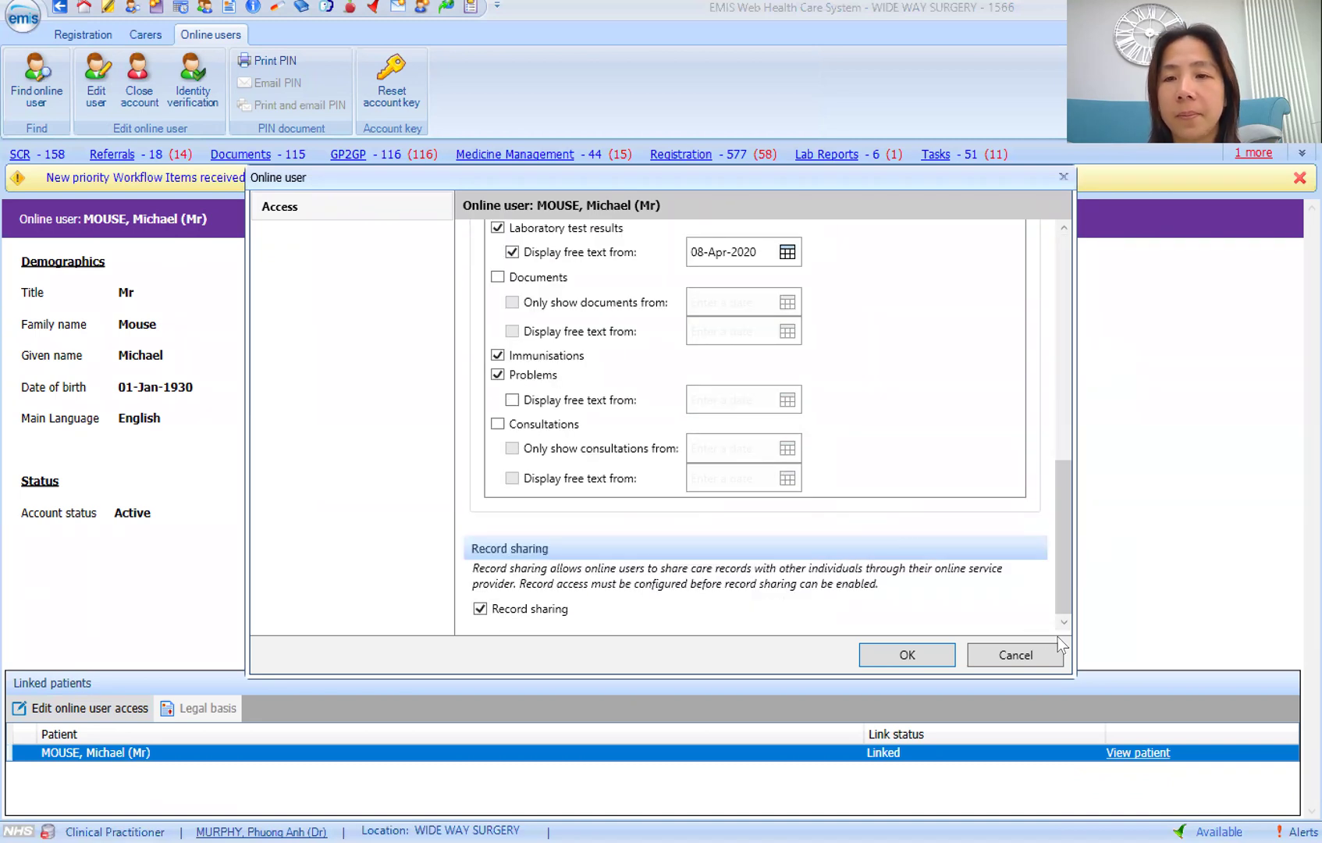
{"action": "left_click", "coordinate": [1014, 655]}
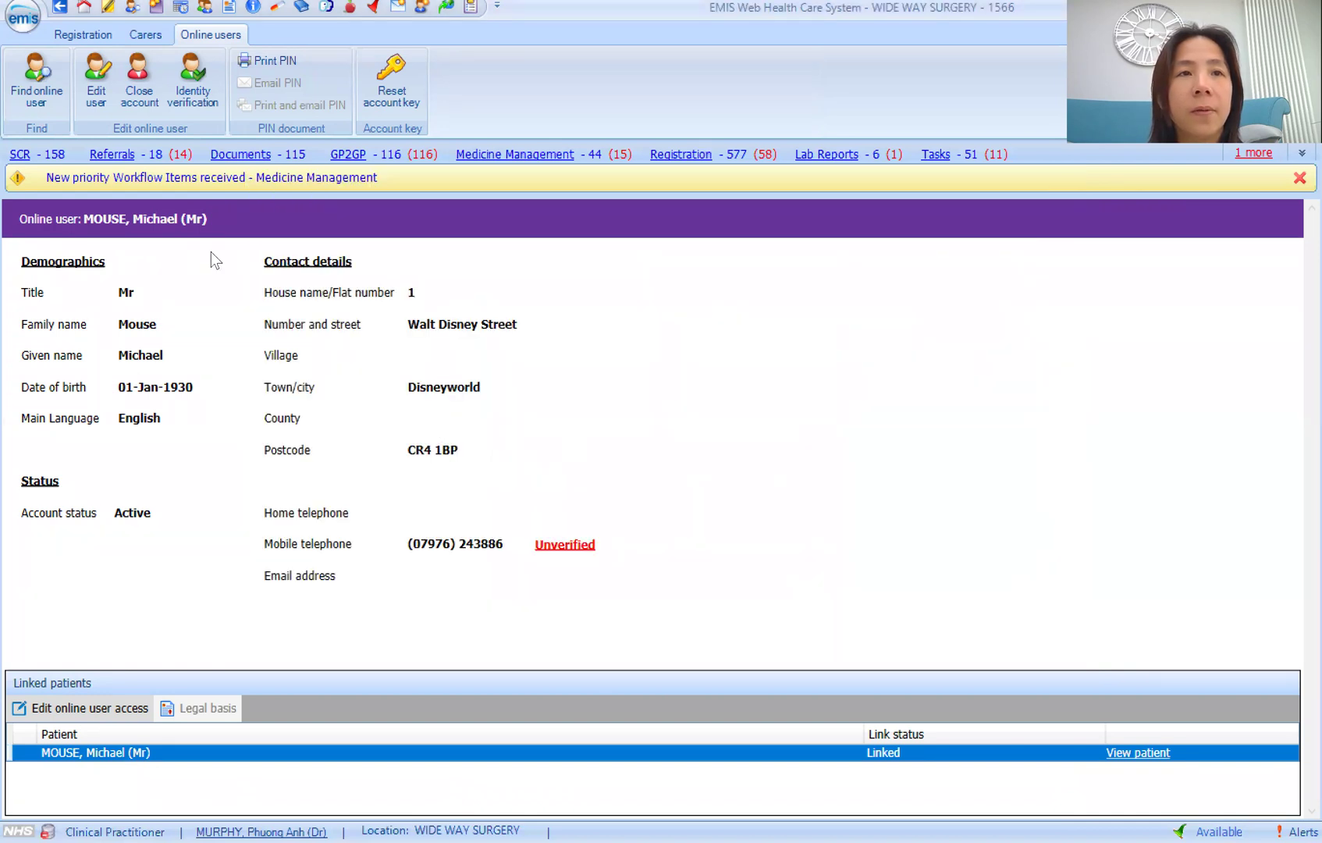
{"action": "left_click", "coordinate": [192, 93]}
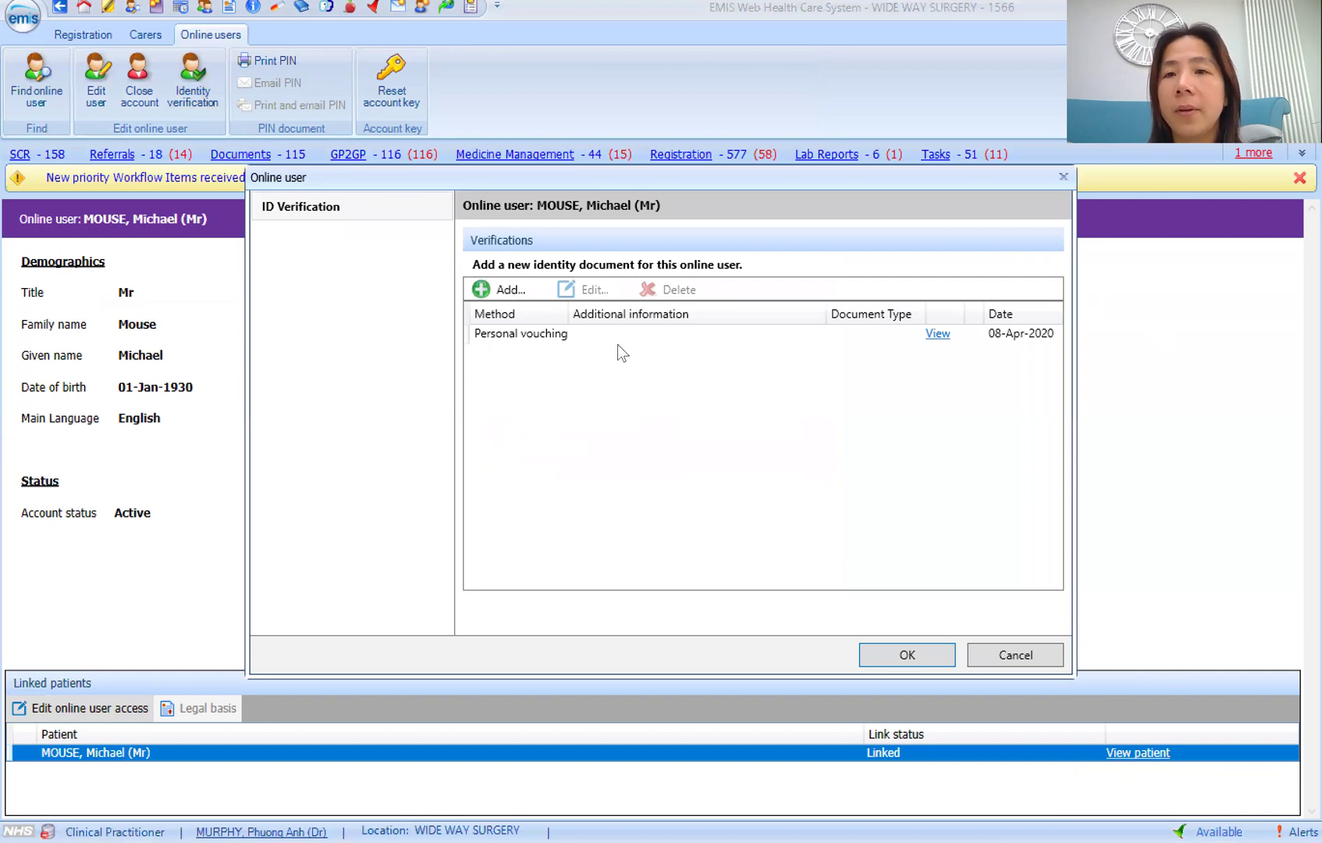
{"action": "left_click", "coordinate": [507, 293]}
{"action": "left_click", "coordinate": [883, 500]}
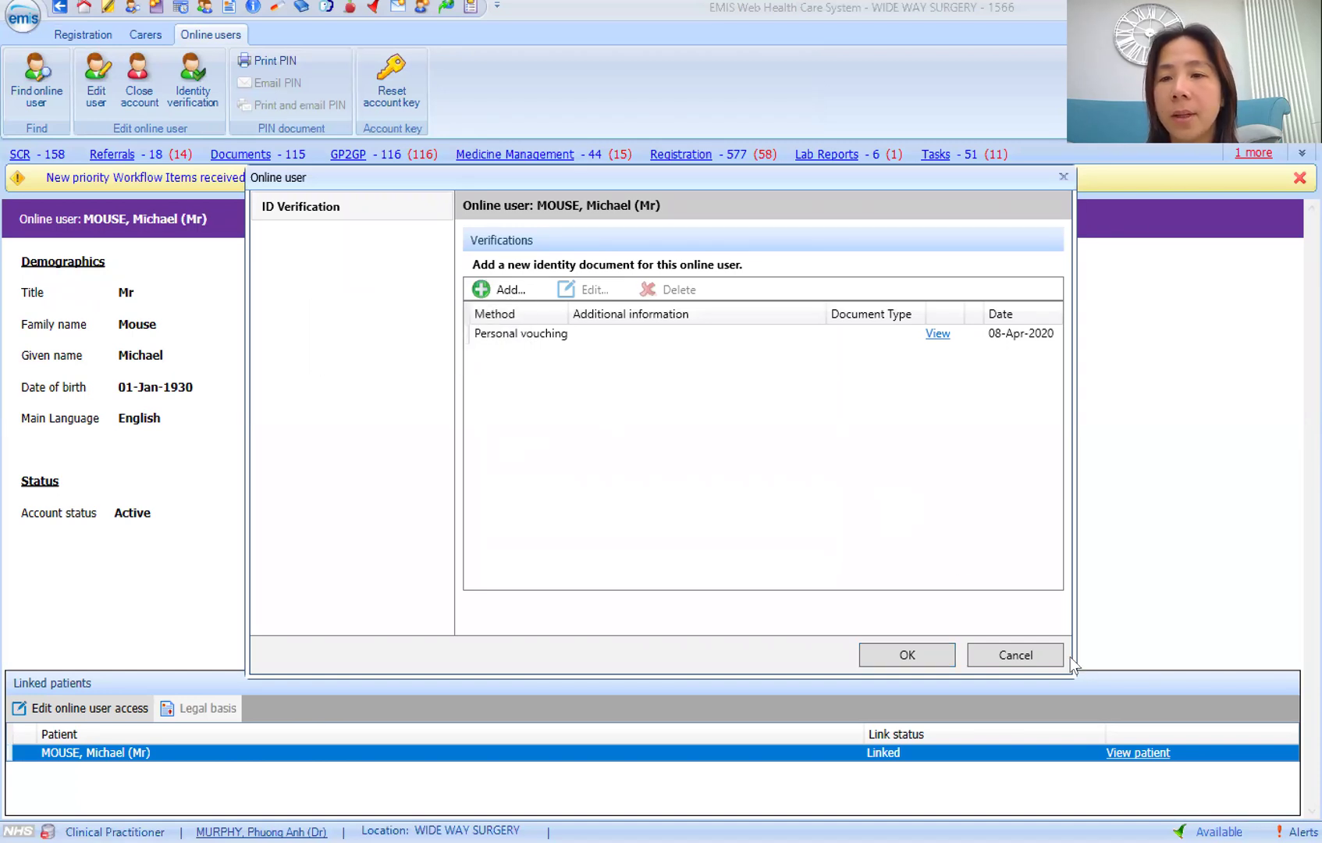
{"action": "left_click", "coordinate": [1026, 661]}
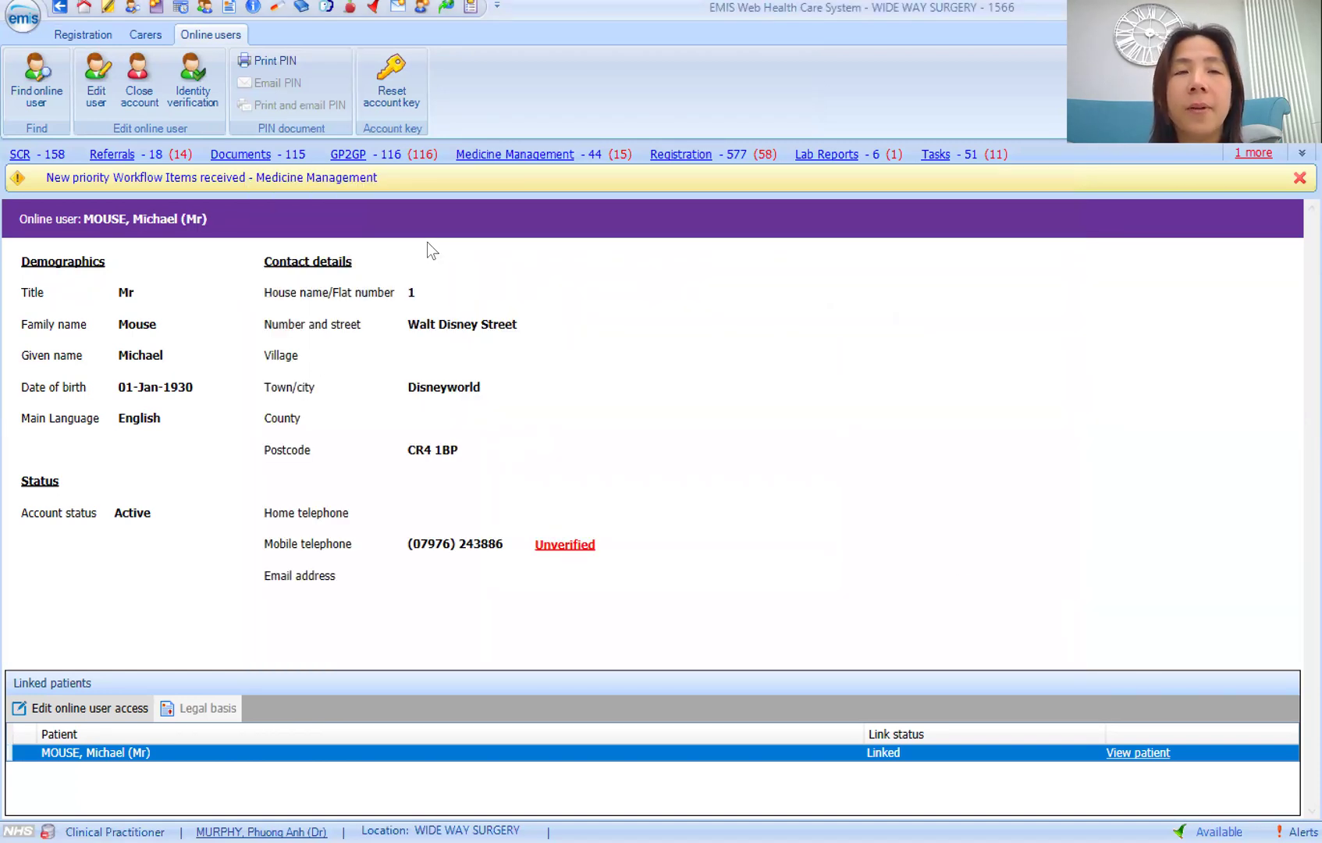